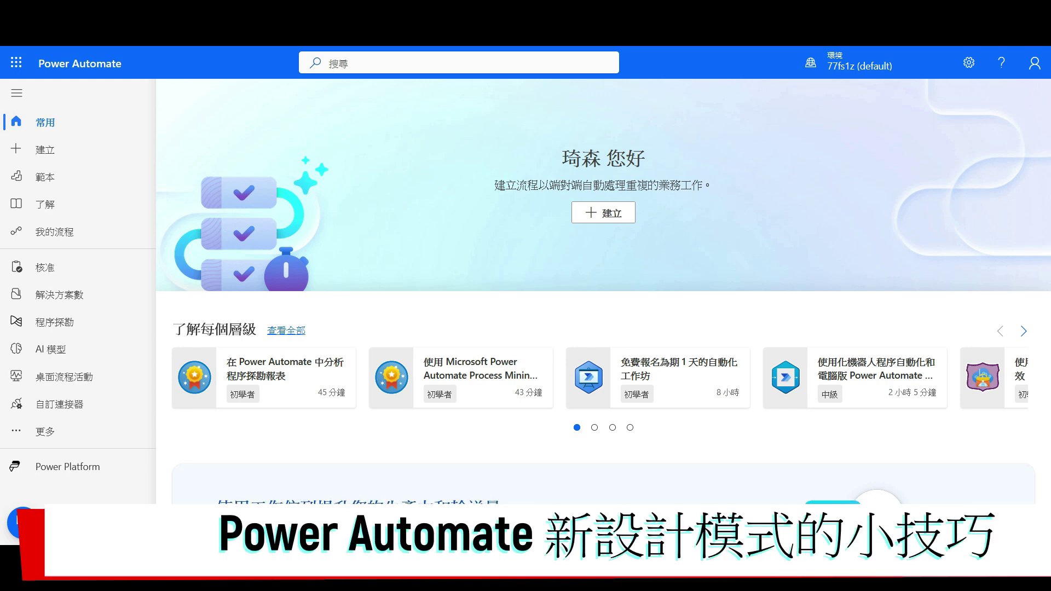
- Create an instant cloud flow named 小技巧 with the 手動觸發流程 manual trigger
click(608, 213)
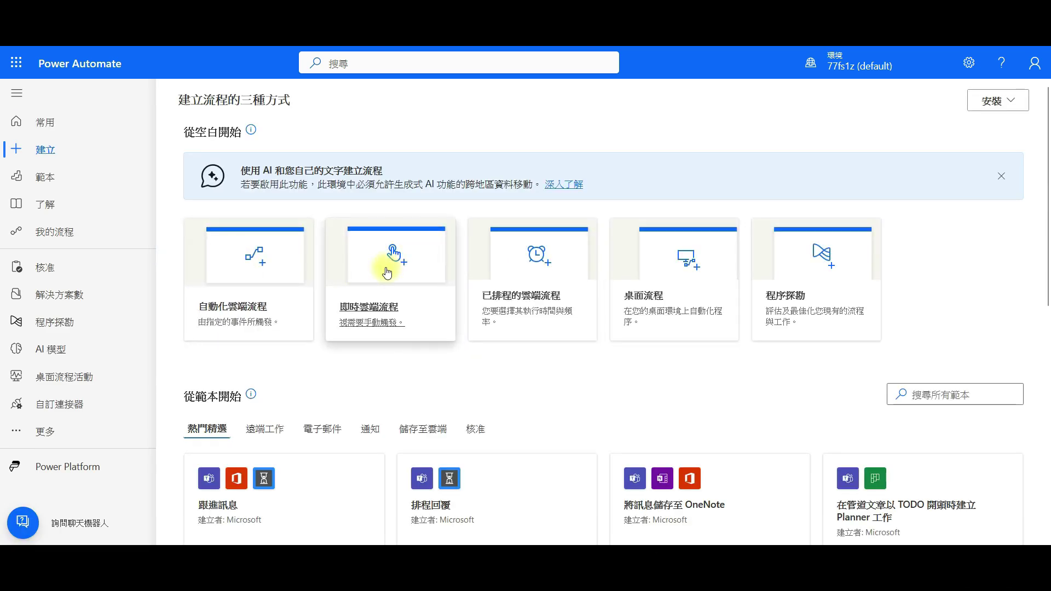
click(386, 272)
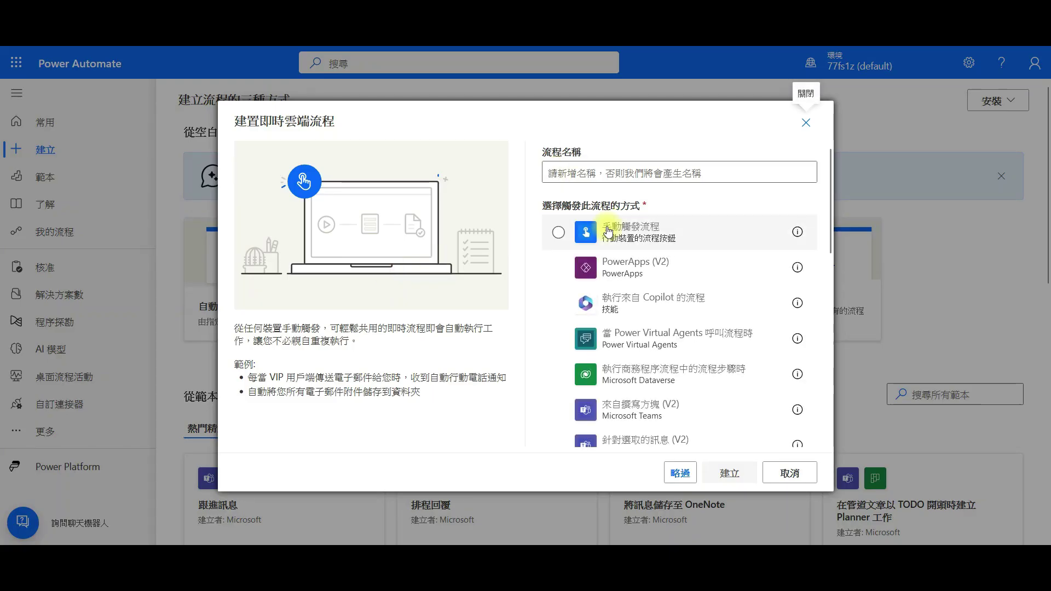
click(595, 174)
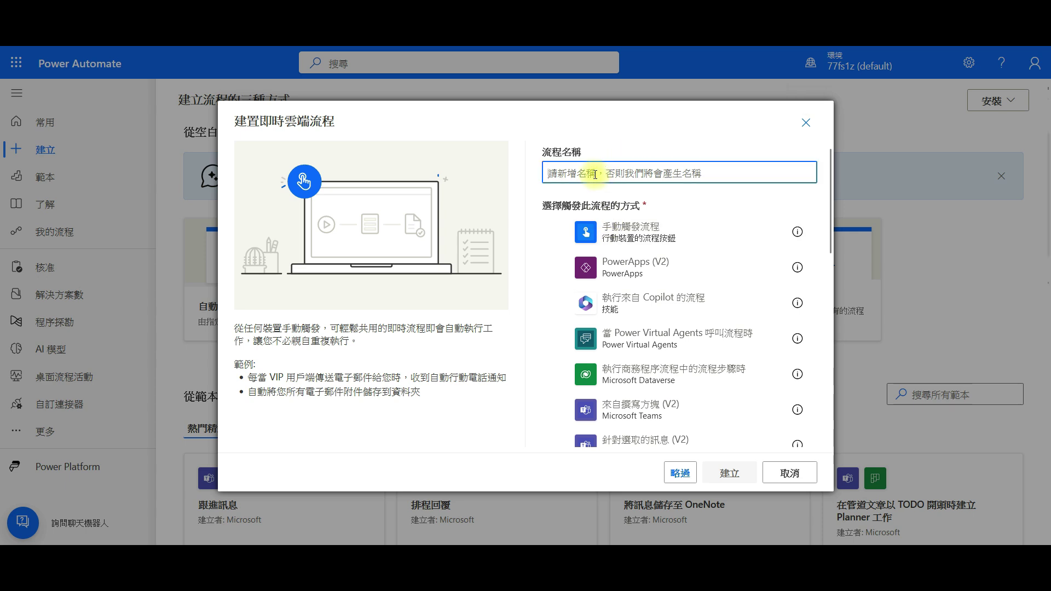
text(小技巧)
click(605, 234)
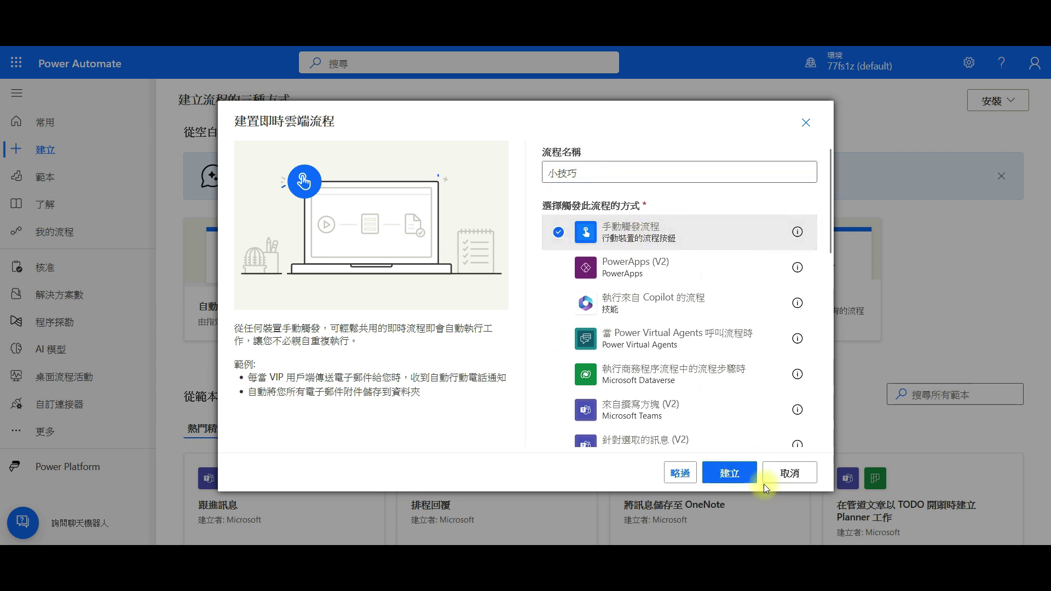
click(730, 474)
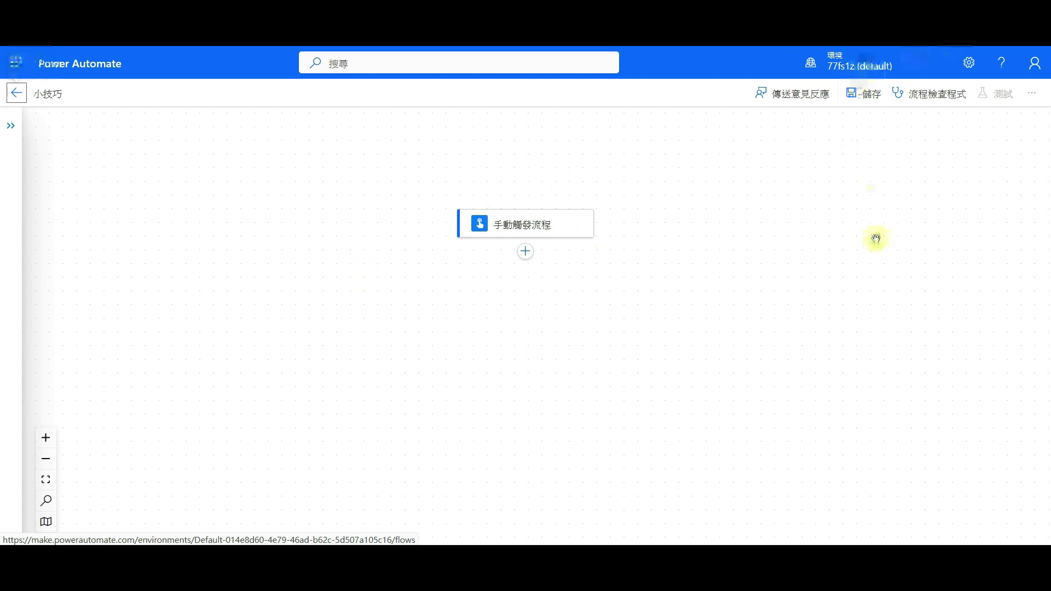
click(1032, 93)
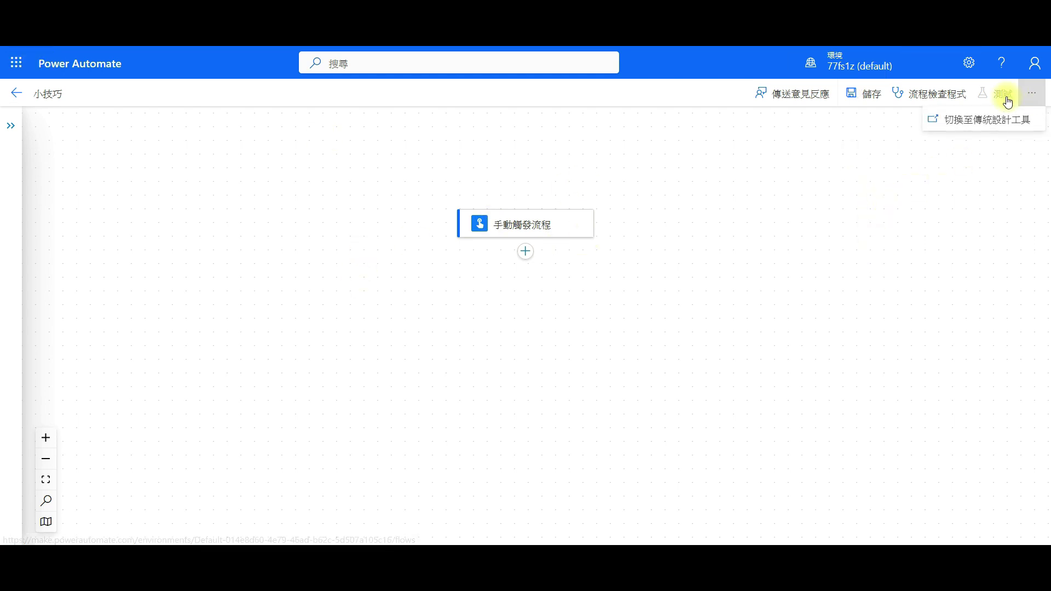
click(994, 121)
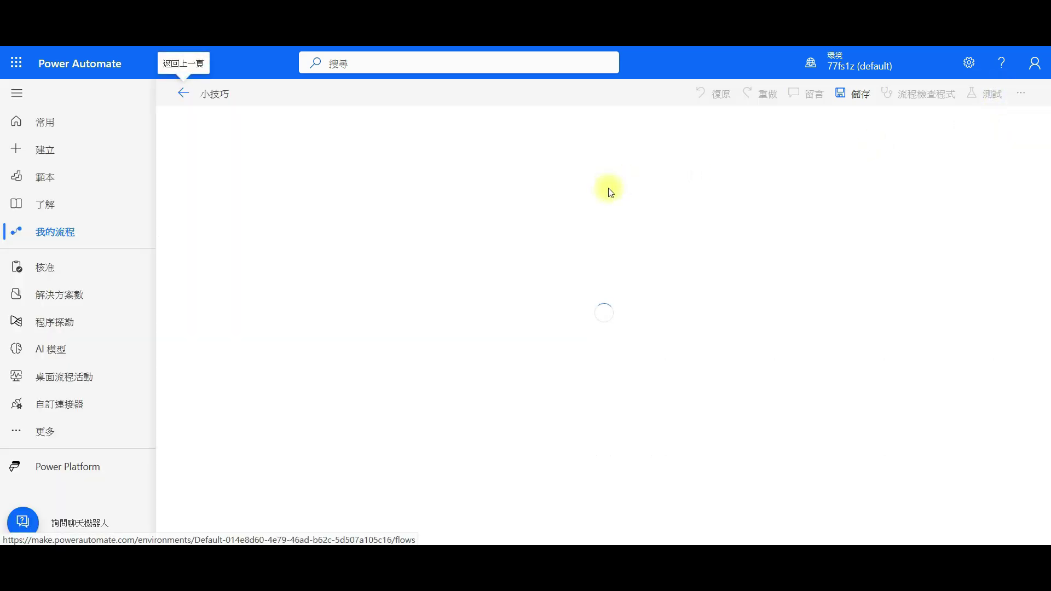
click(1021, 93)
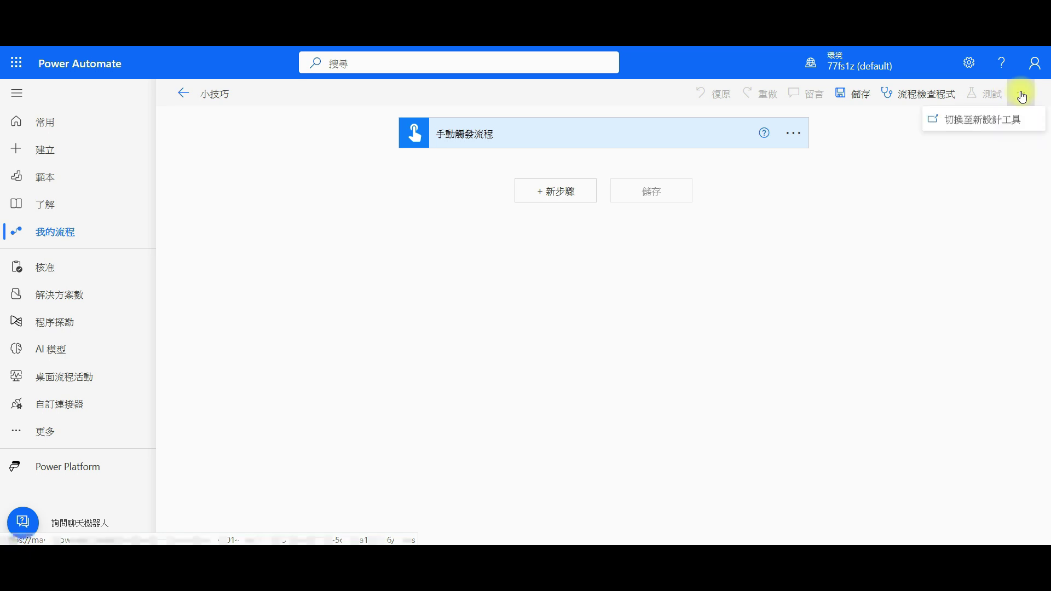
click(989, 118)
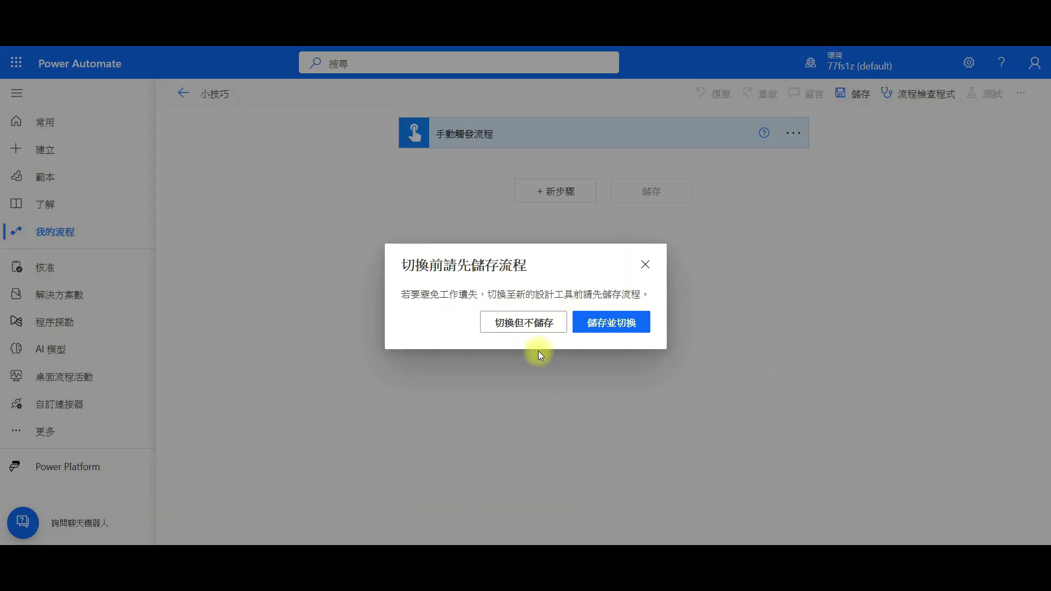
click(524, 326)
click(602, 331)
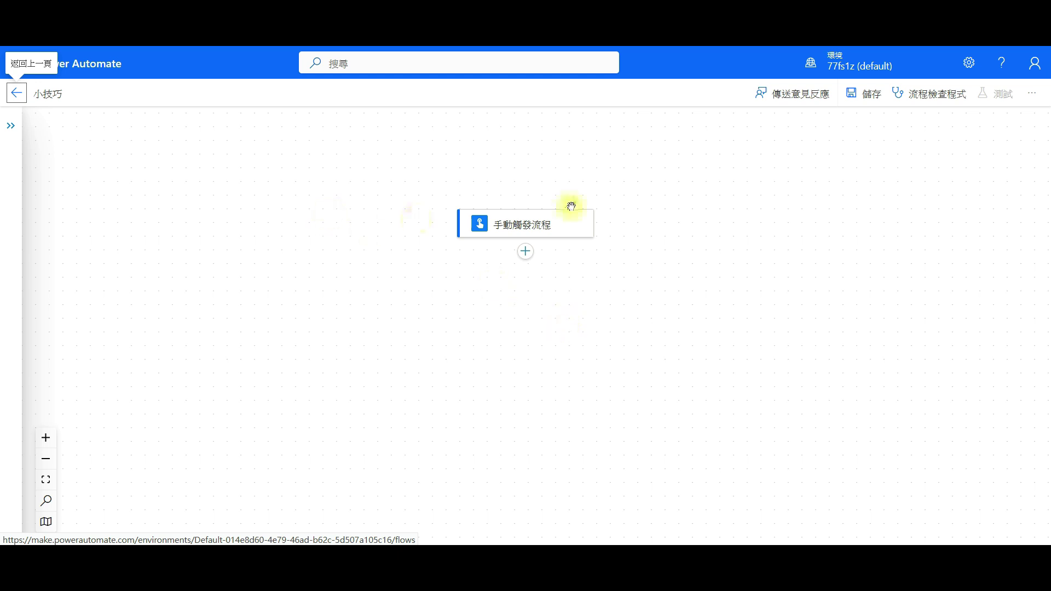
click(46, 440)
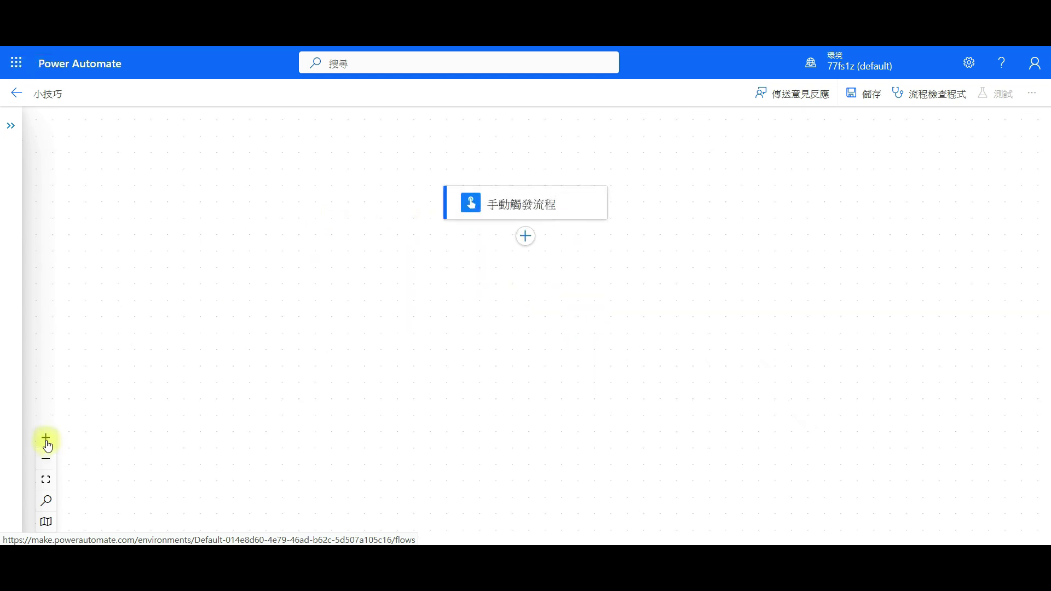
click(46, 460)
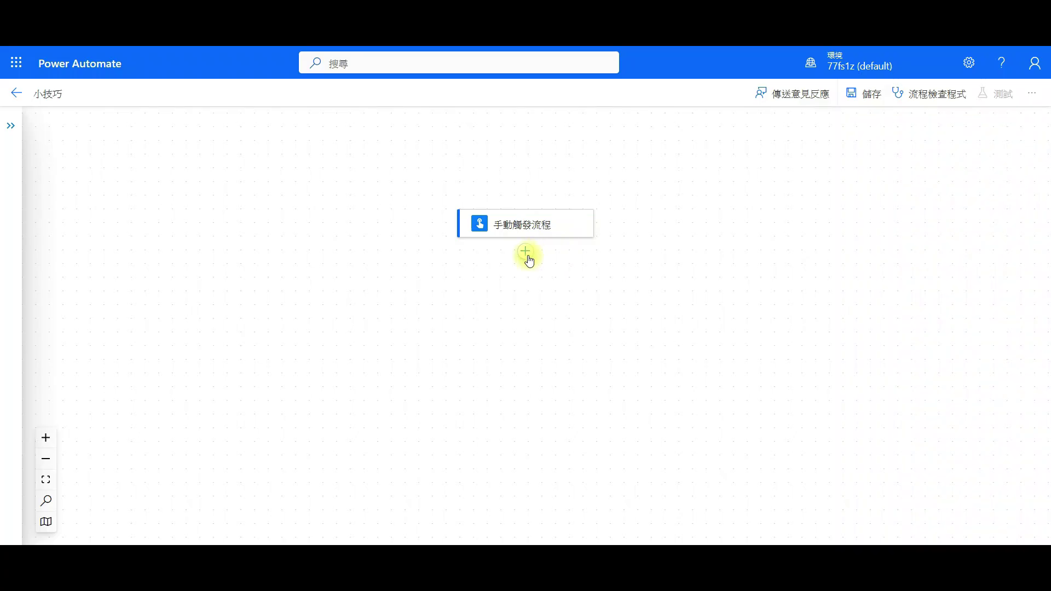
- Add a new action after the manual trigger and search for 資料作業
click(526, 257)
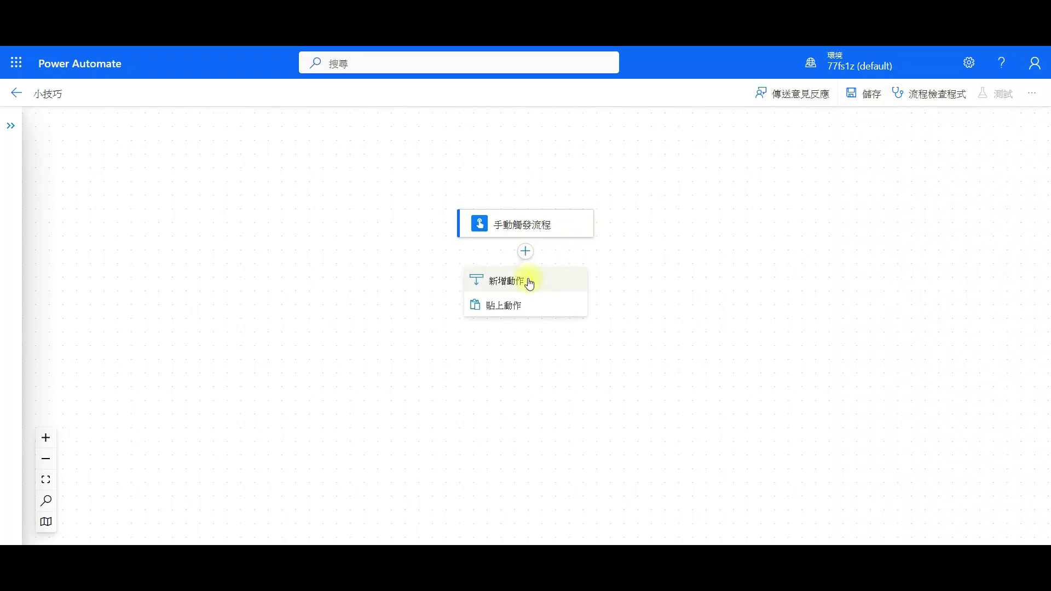
click(527, 280)
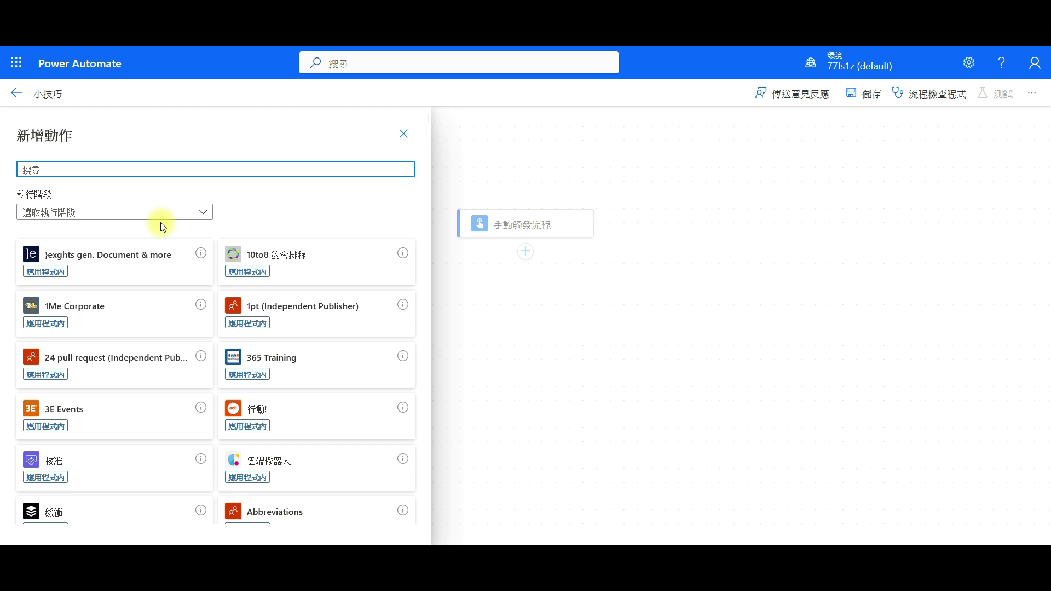
text(資料作業)
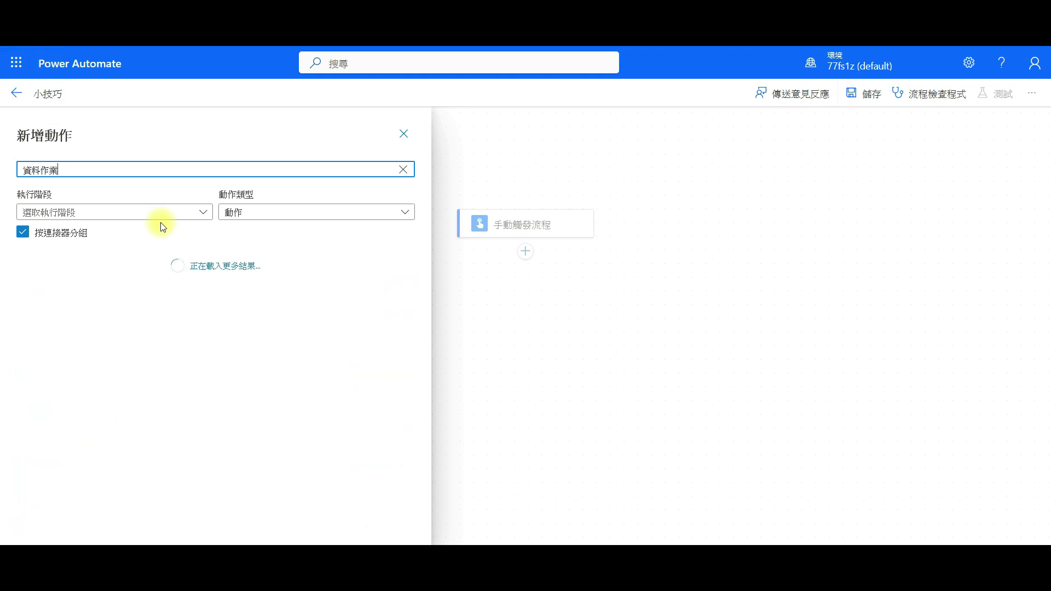
- Browse the 資料作業 search results, then clear the search box
scroll(244, 302, down, 5)
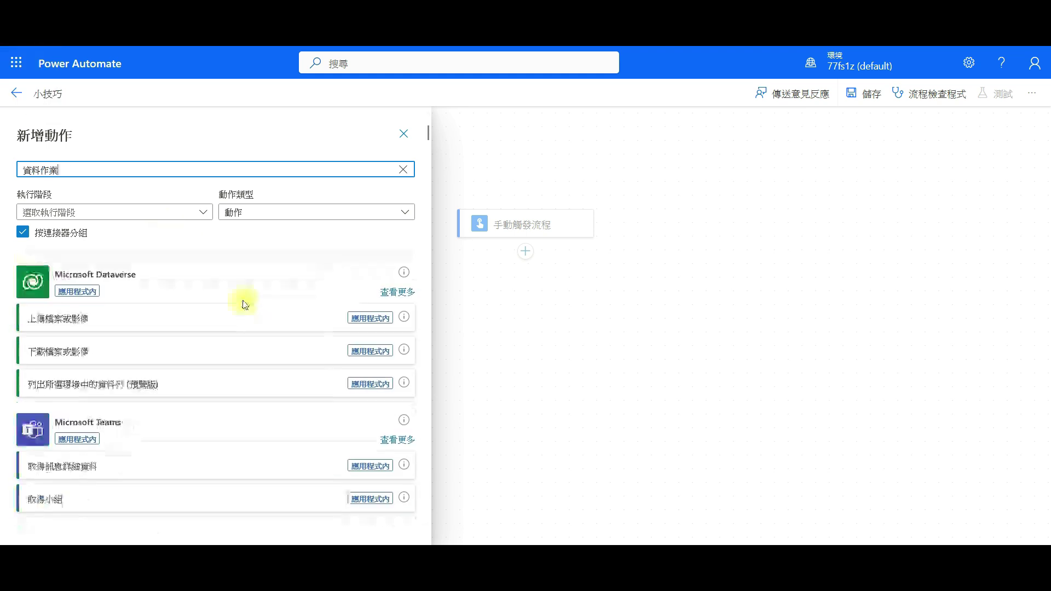
scroll(243, 302, down, 5)
scroll(244, 305, down, 5)
scroll(245, 305, down, 5)
scroll(245, 305, down, 5)
scroll(244, 304, down, 5)
scroll(245, 305, down, 5)
scroll(245, 305, up, 5)
scroll(245, 305, up, 5)
scroll(244, 298, up, 5)
scroll(244, 295, up, 5)
scroll(243, 295, up, 5)
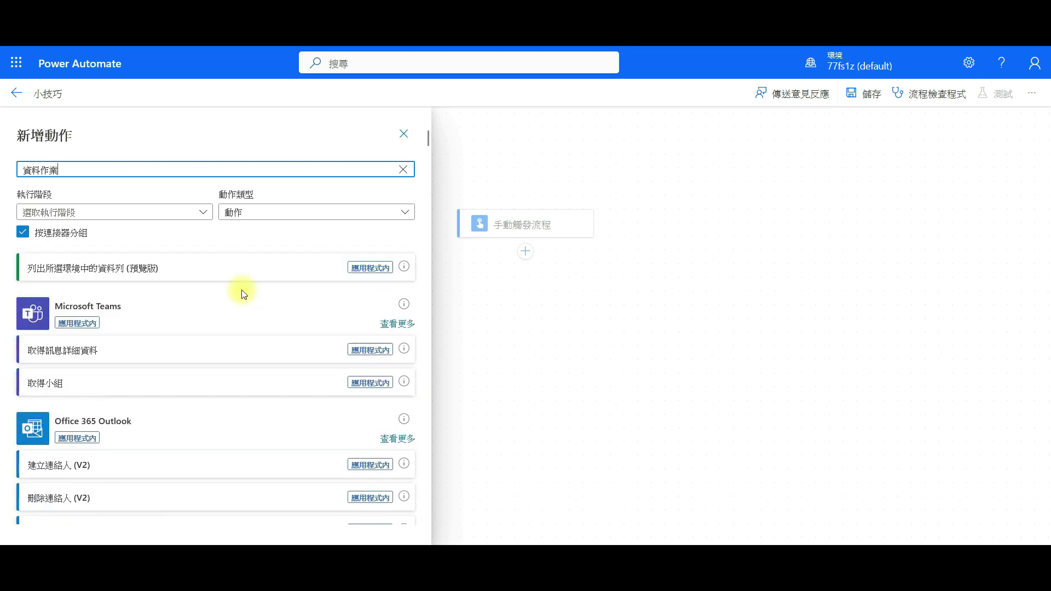
scroll(243, 295, up, 5)
click(403, 169)
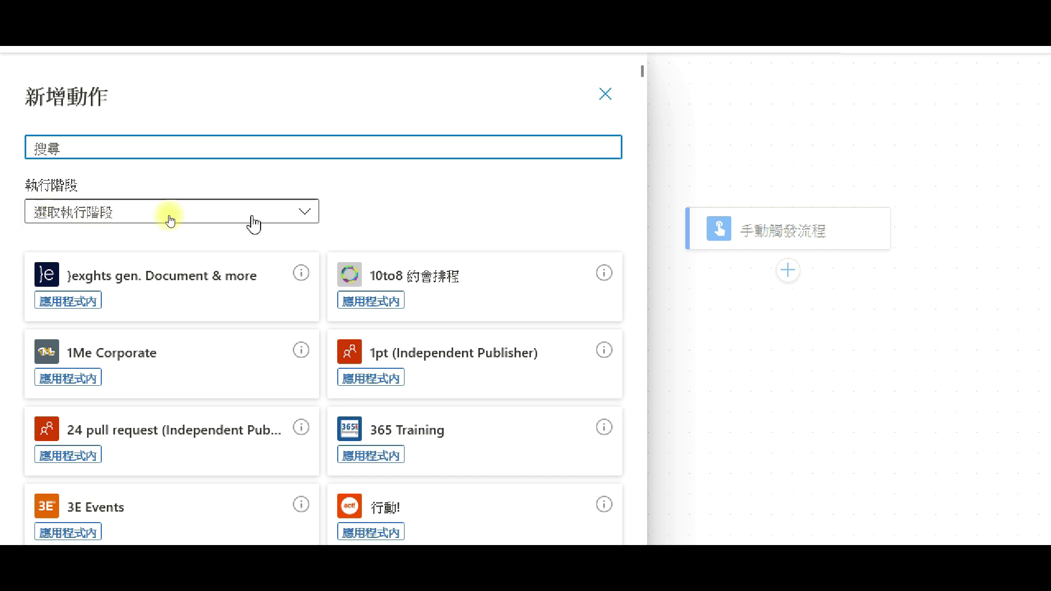
- Filter the connector list to the 內建 (built-in) runtime only
click(59, 214)
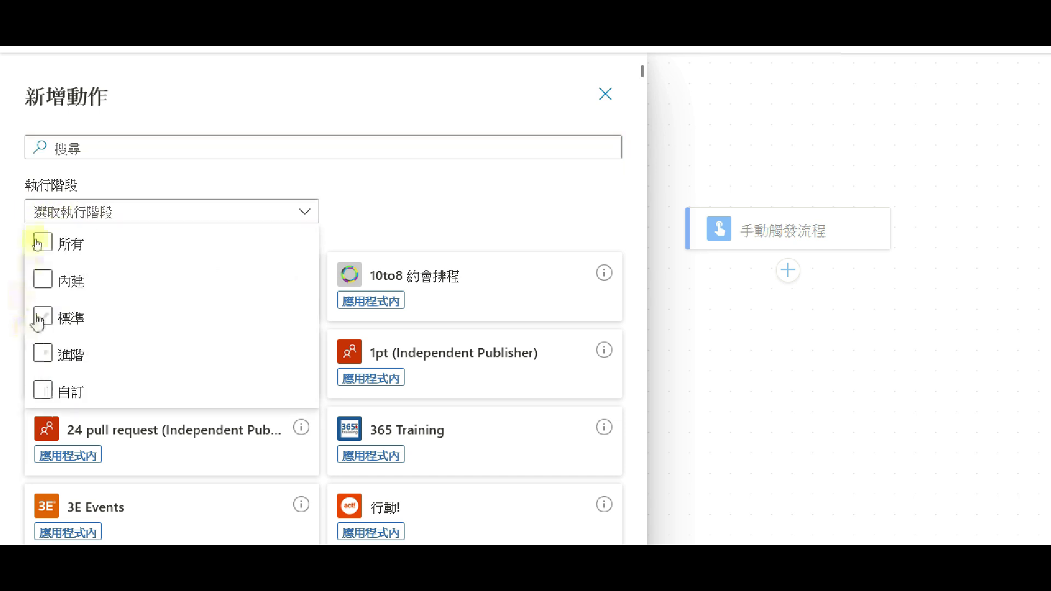
click(41, 285)
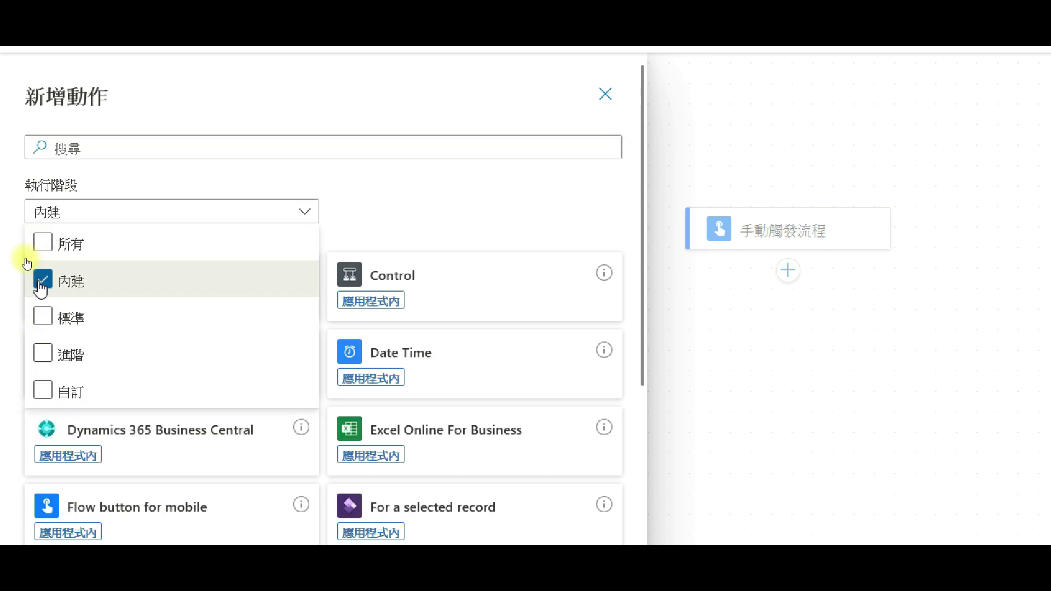
click(286, 222)
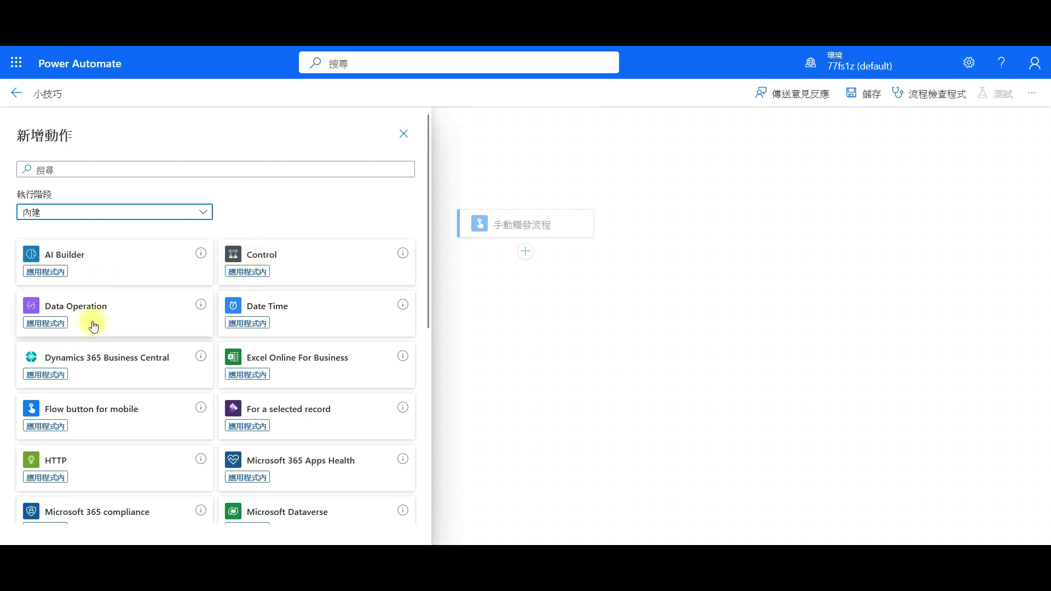
- Scroll the built-in connectors and open the Data Operation connector's actions
scroll(241, 356, down, 1)
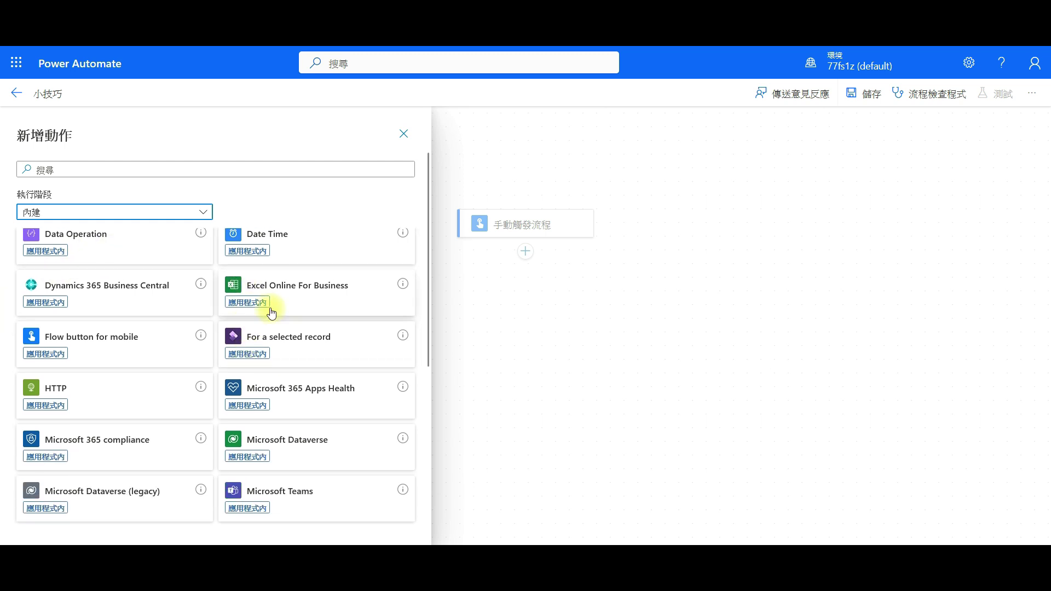
scroll(273, 312, down, 1)
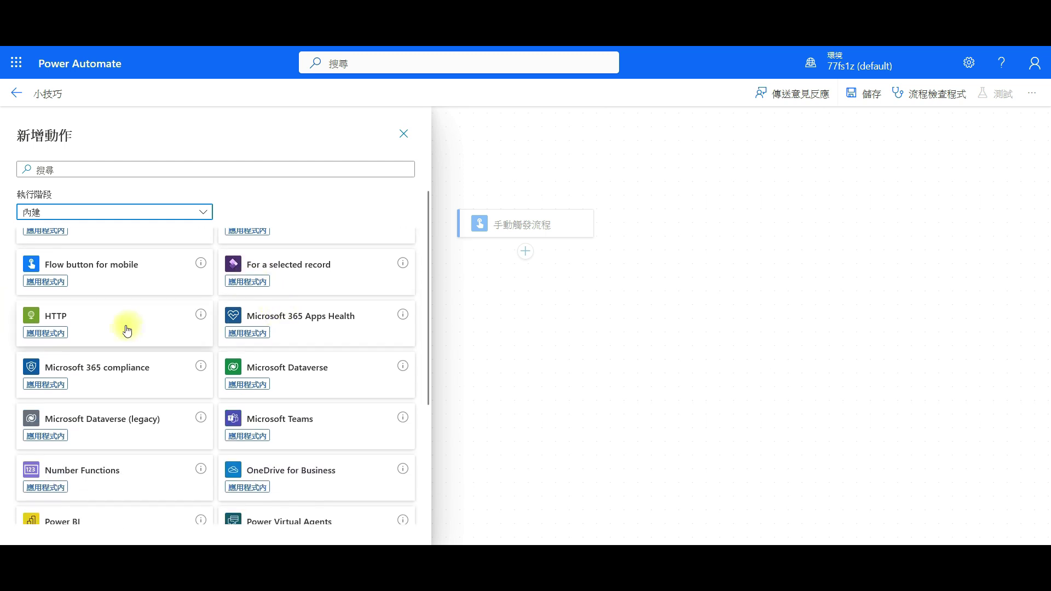
scroll(126, 329, down, 2)
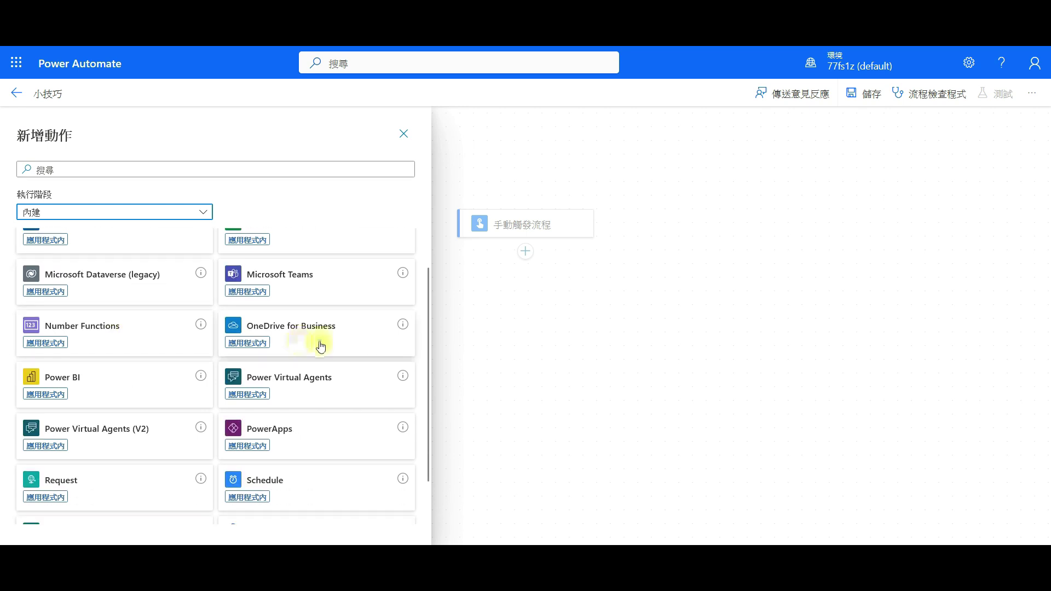
scroll(334, 348, down, 2)
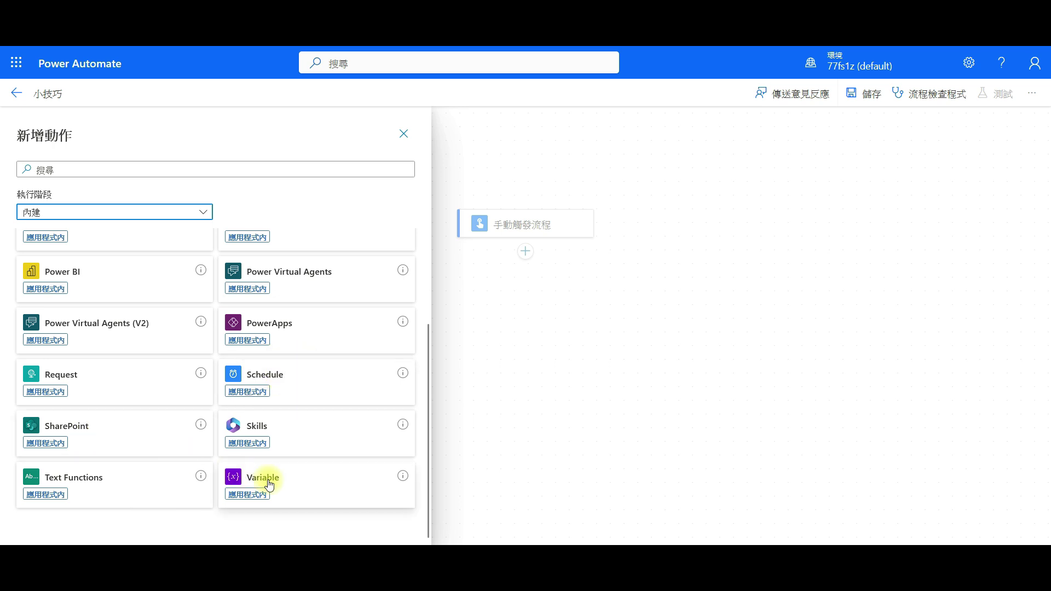
scroll(307, 488, up, 2)
scroll(307, 488, up, 4)
scroll(307, 487, up, 2)
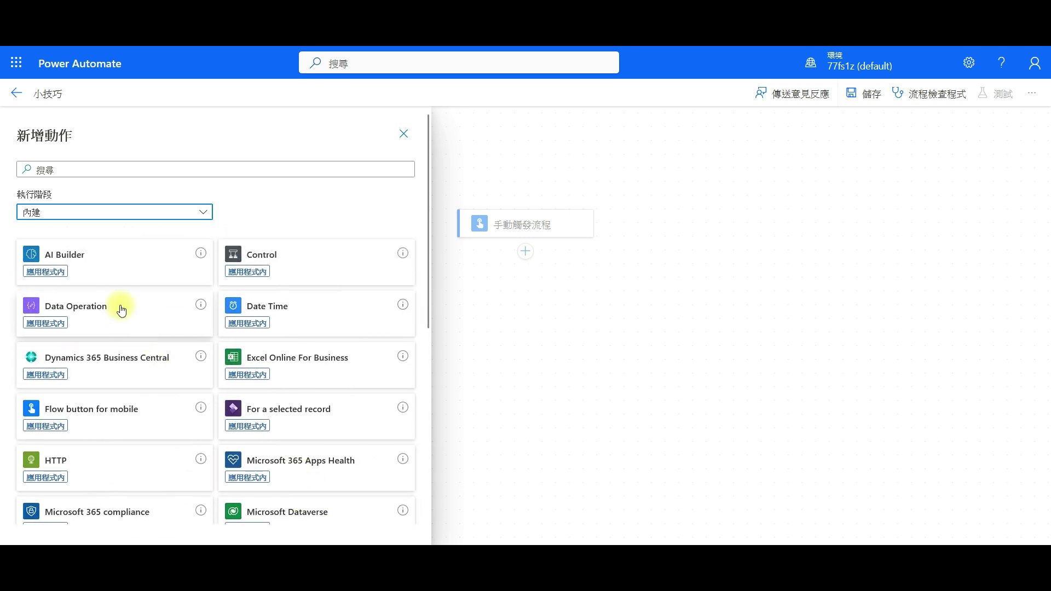
click(120, 322)
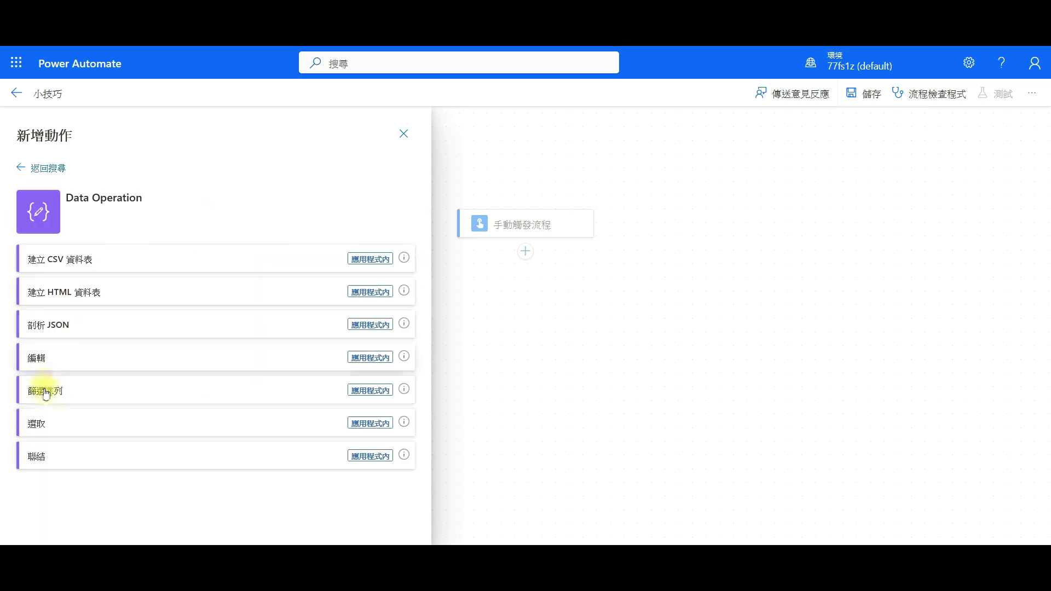
- Add the 編輯 action and set its 輸入 to the expression utcNow()
click(99, 367)
click(79, 221)
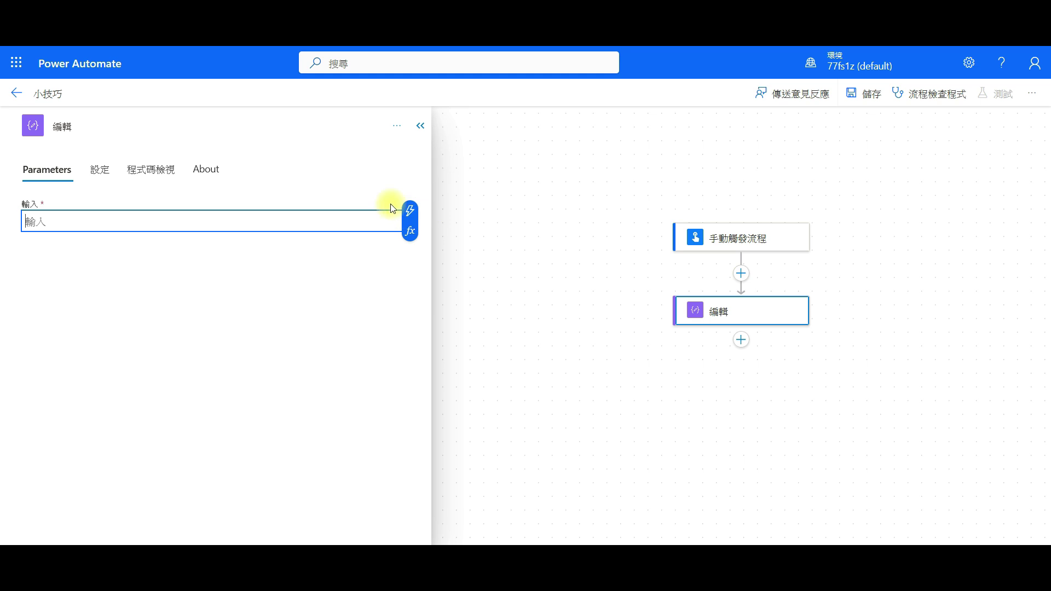
click(410, 230)
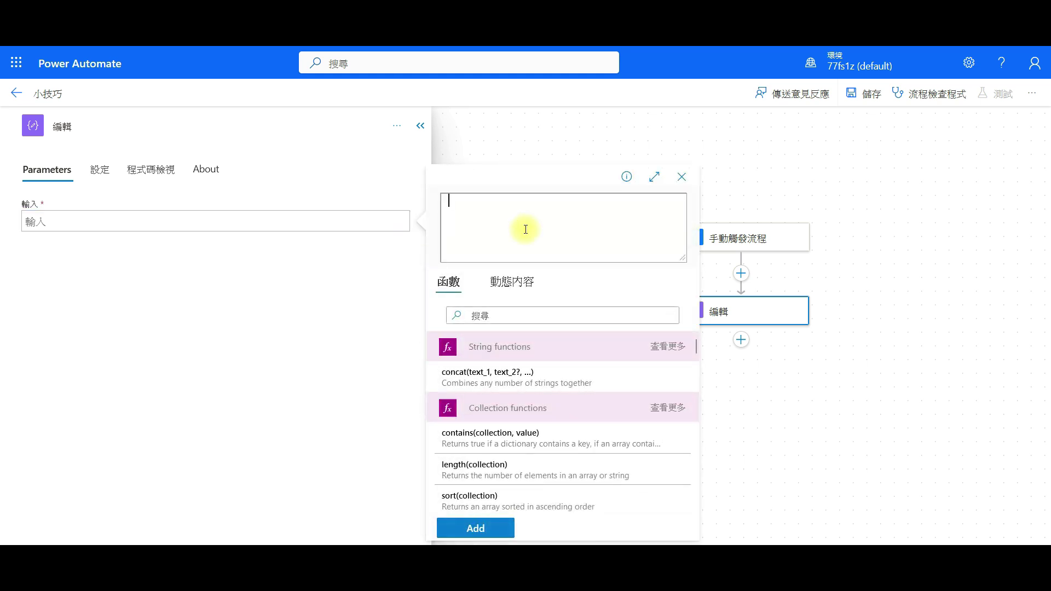
text(UTC)
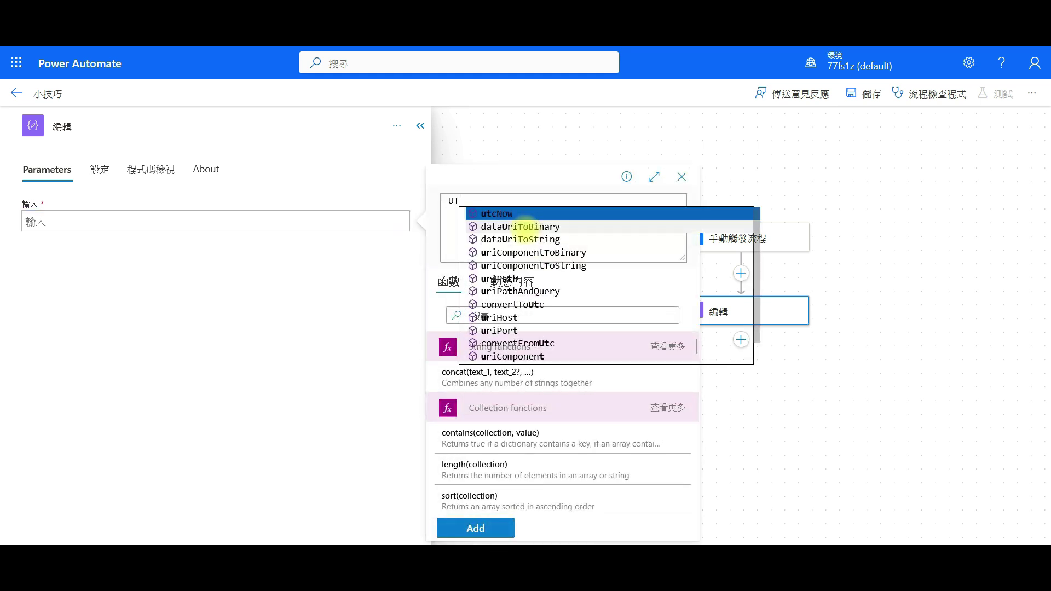
key(Tab)
text(()
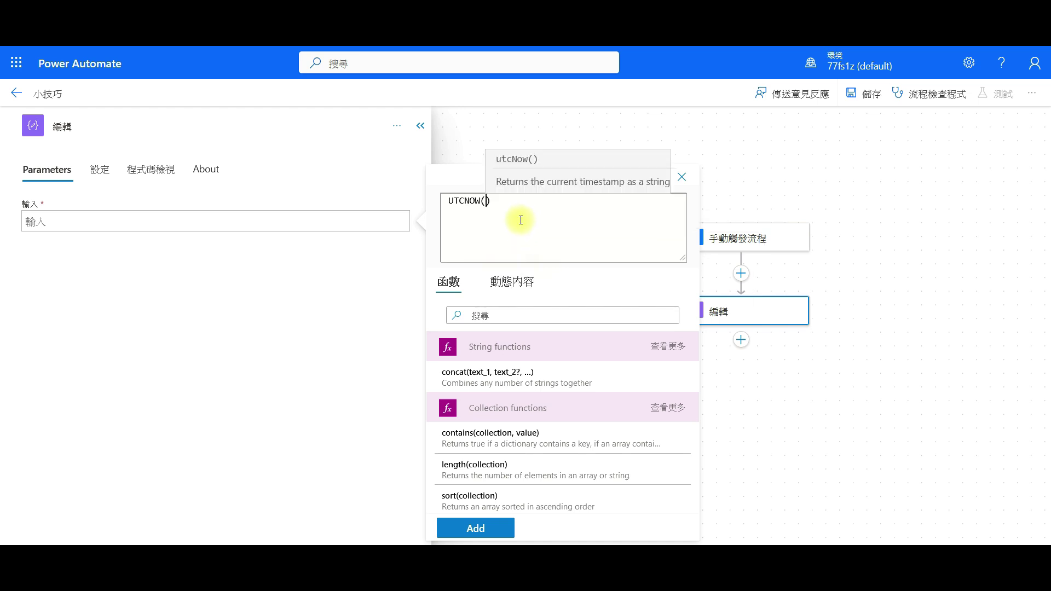
click(475, 529)
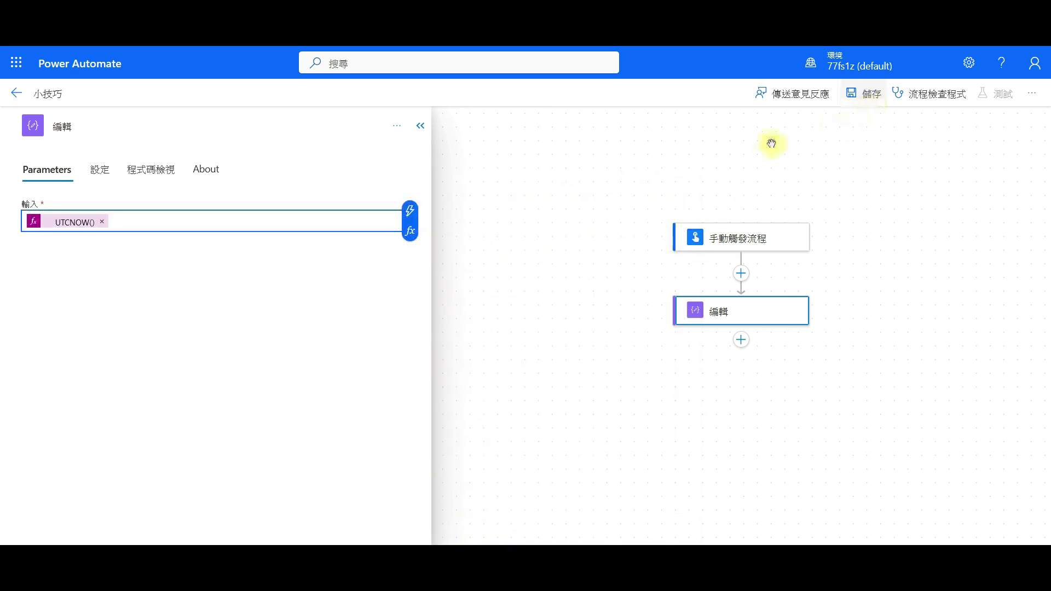
- Copy the 編輯 action and paste it below as 編輯 copy, opening its expression
click(491, 271)
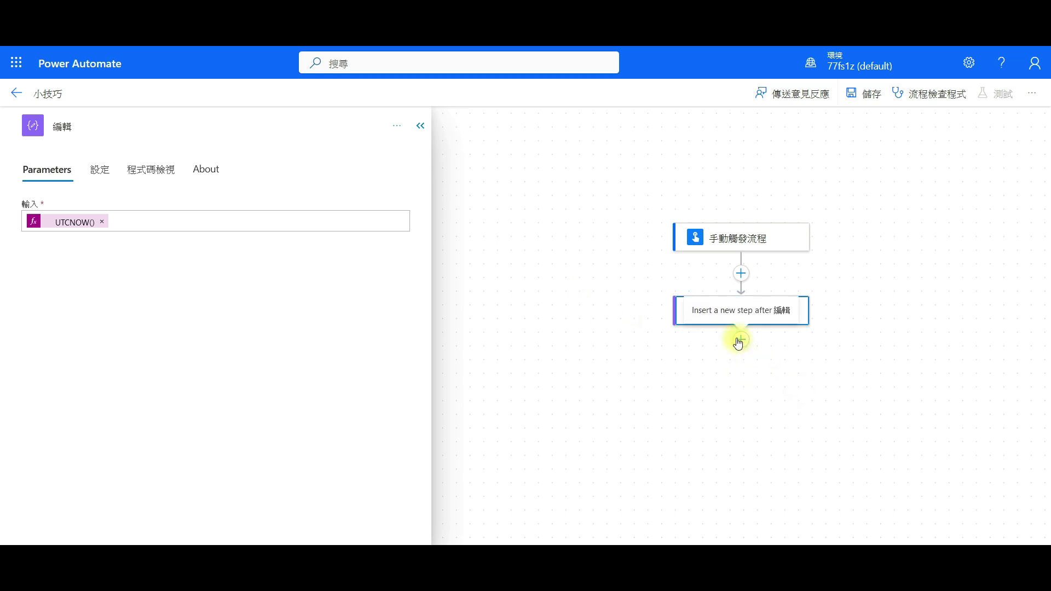
right_click(757, 317)
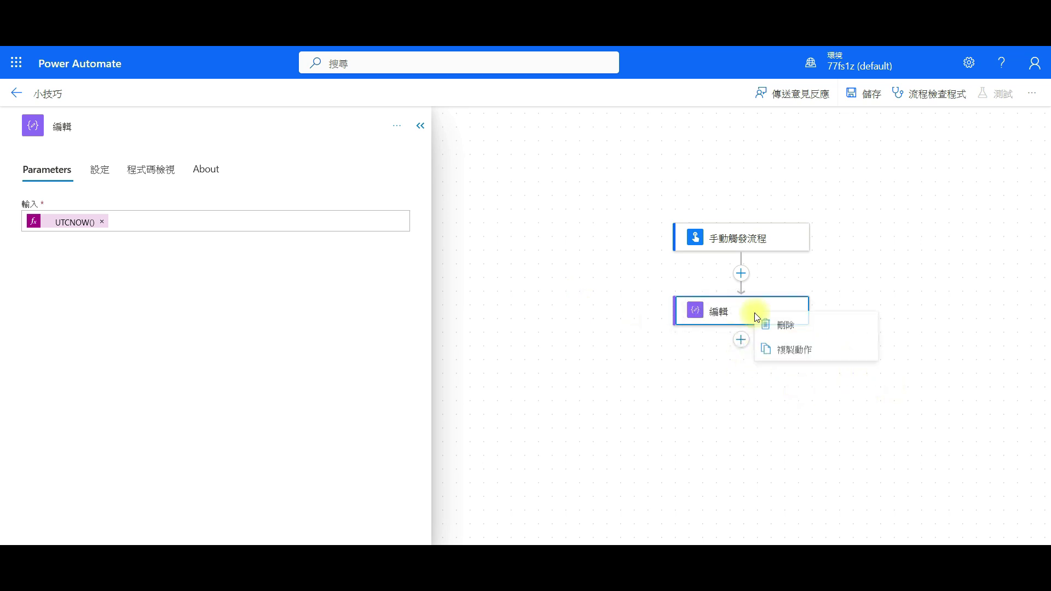
click(800, 362)
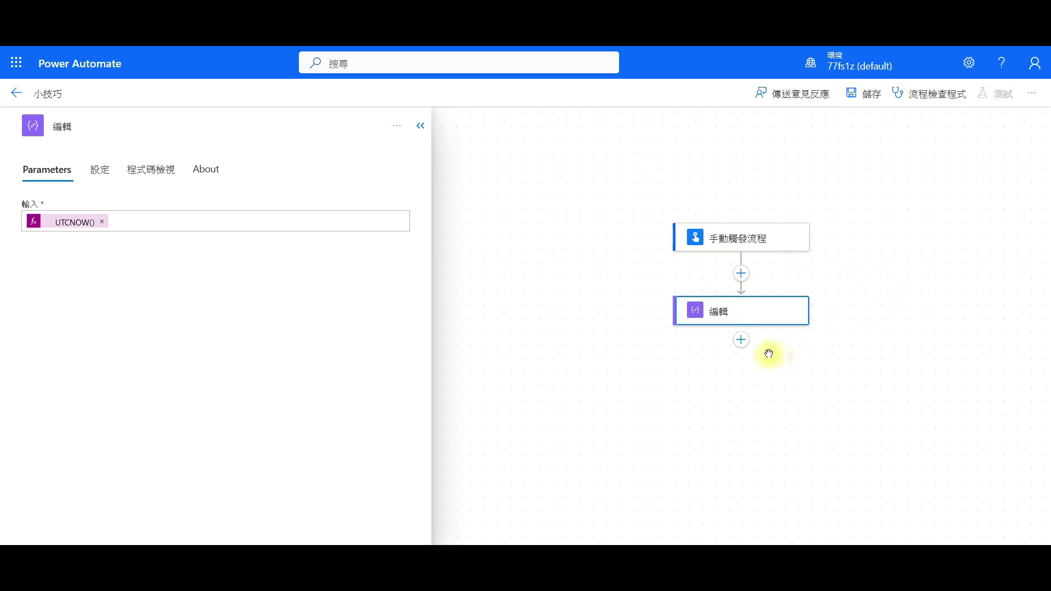
click(741, 340)
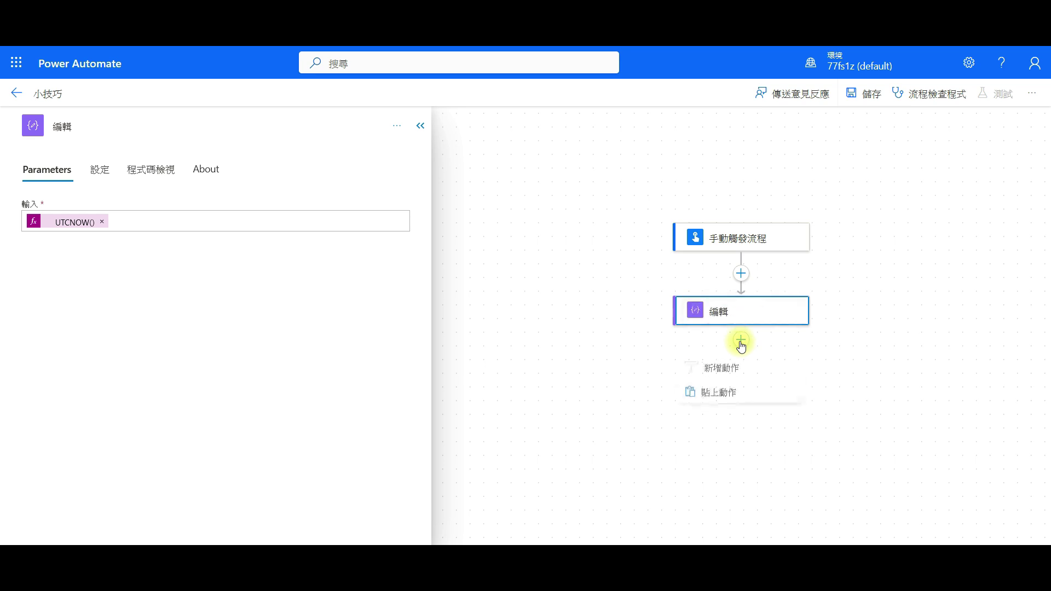
click(724, 397)
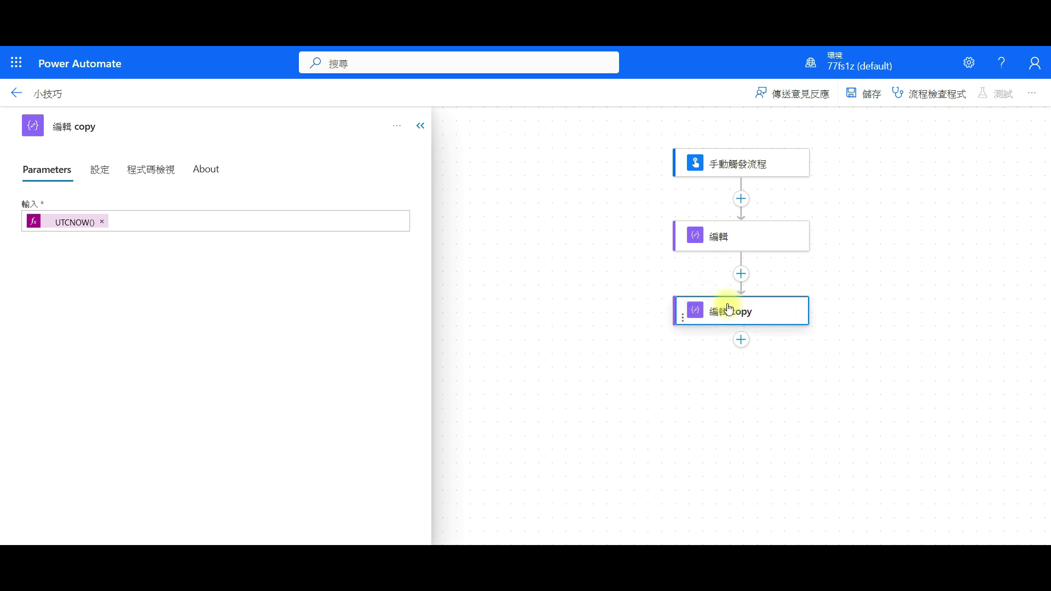
click(75, 222)
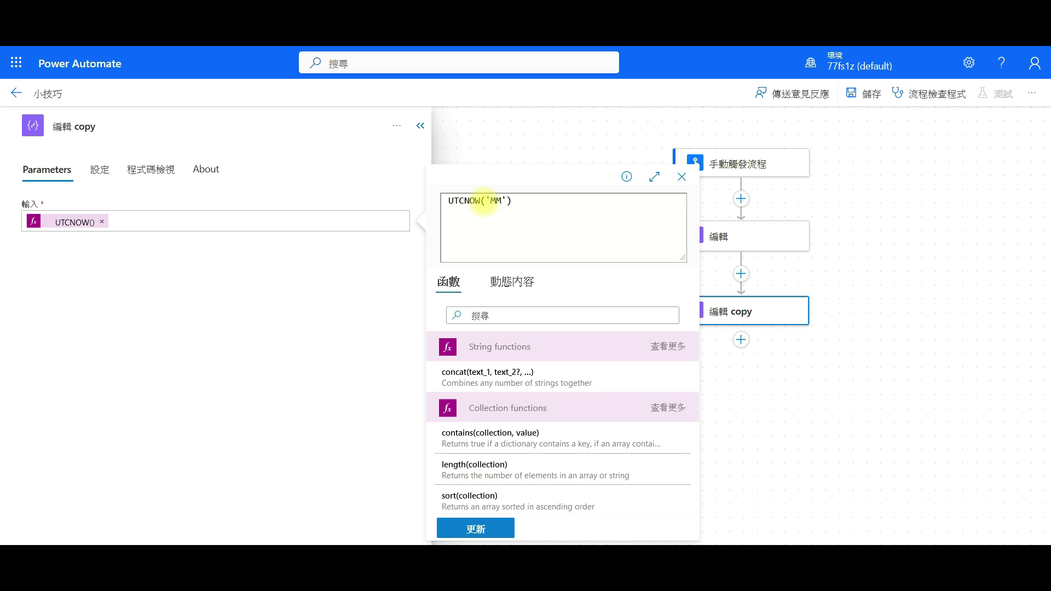
- Apply the edited UTCNOW expression to 編輯 copy and view its 設定 settings
click(495, 526)
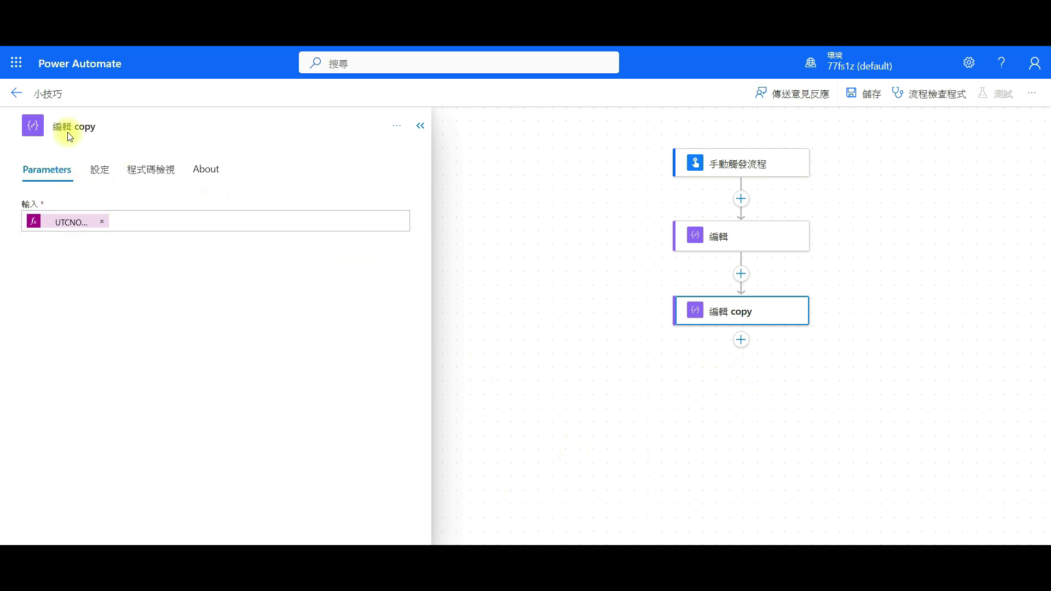
click(97, 171)
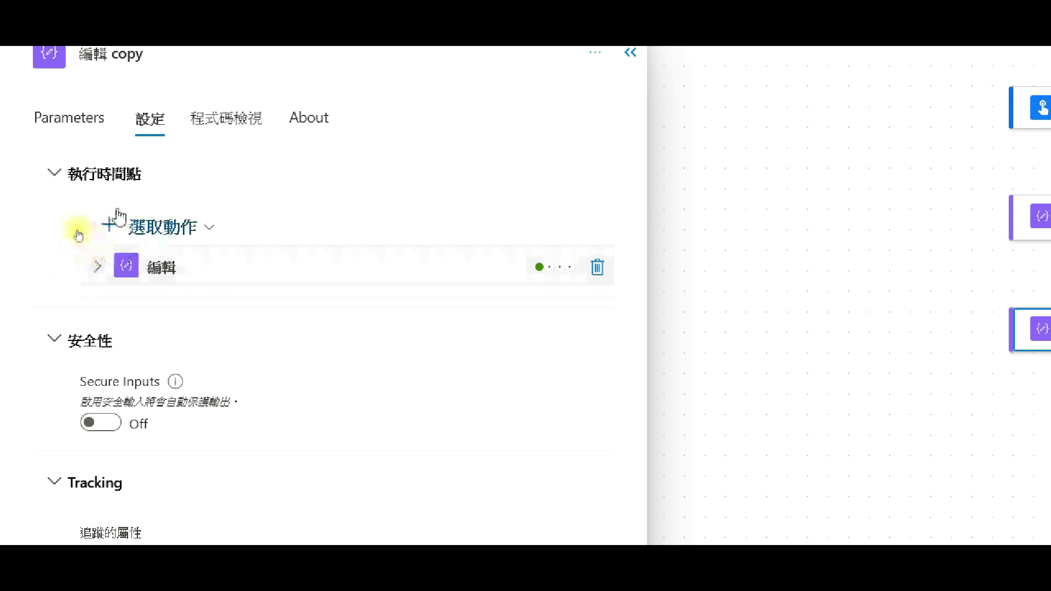
- Set 編輯 copy to run after 編輯 on 已逾時, 已跳過 or failure, not 已成功
click(60, 267)
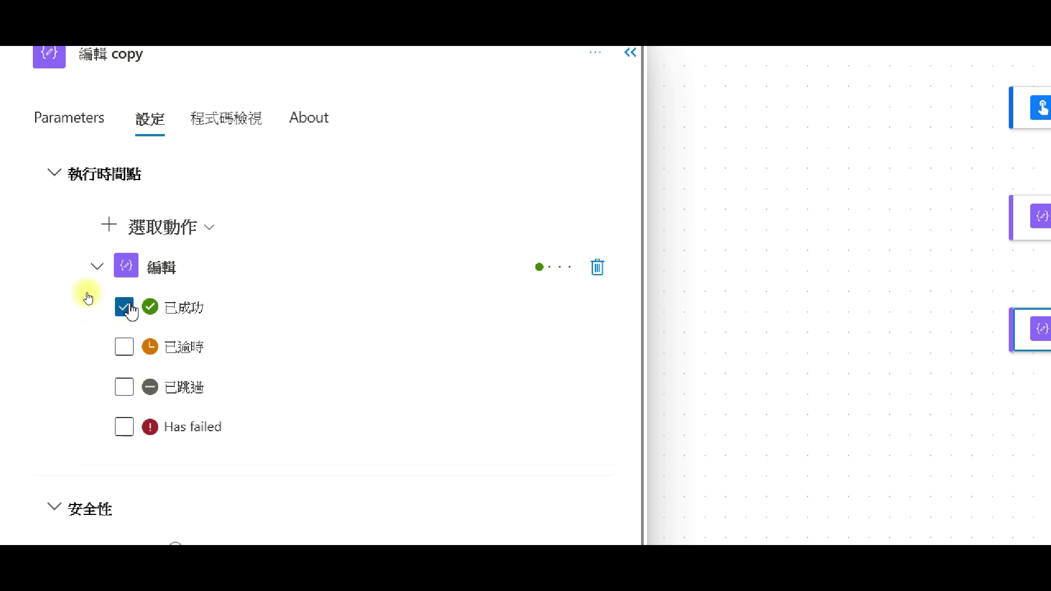
click(121, 353)
click(124, 389)
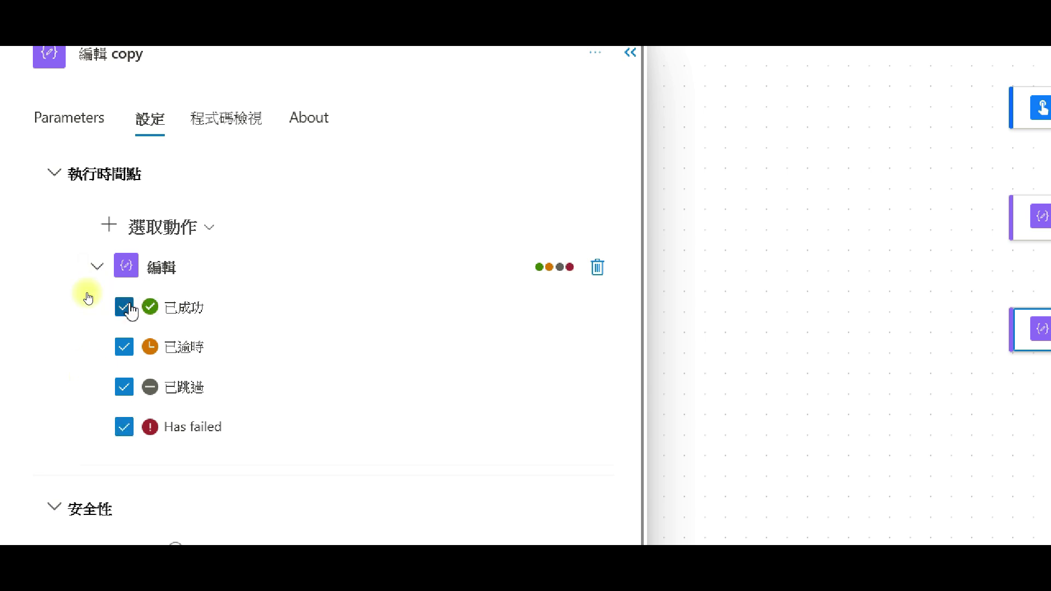
click(125, 308)
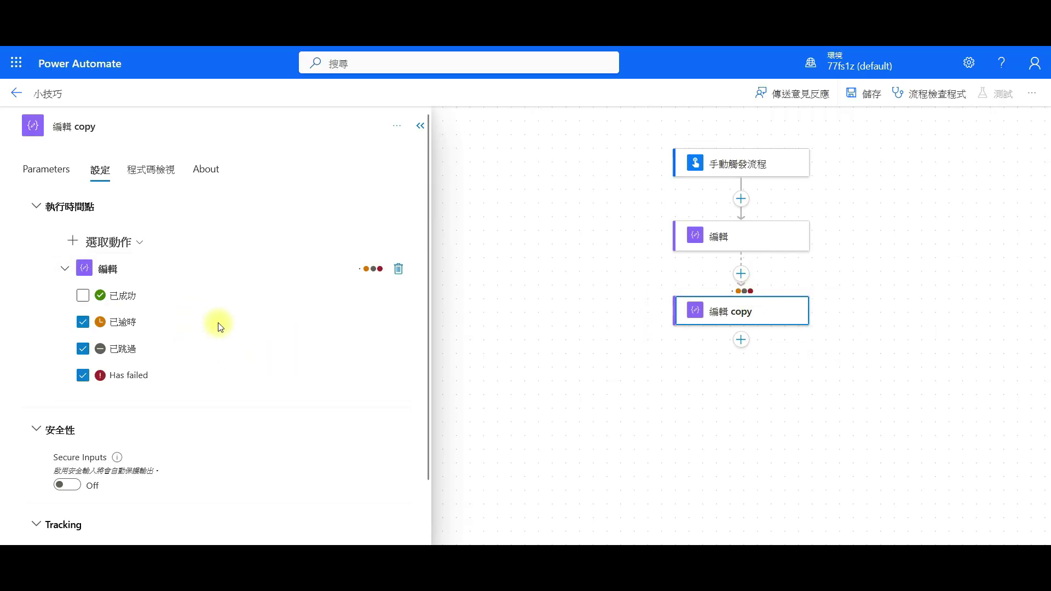
mouse_move(741, 236)
click(727, 247)
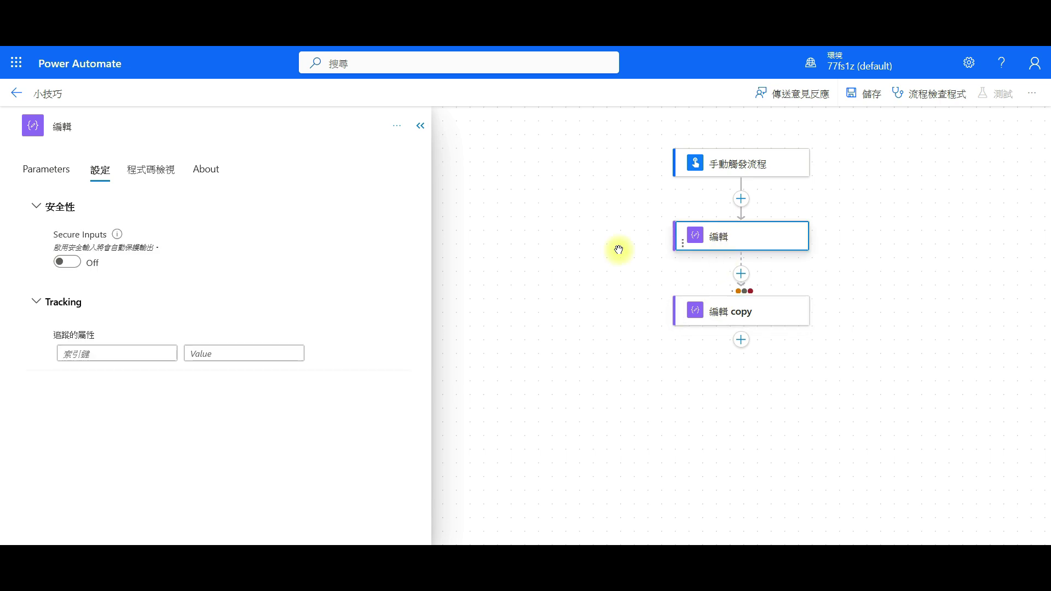
- Try a quote fix in 編輯's UTCNOW() expression, discard it, and save the flow
click(35, 170)
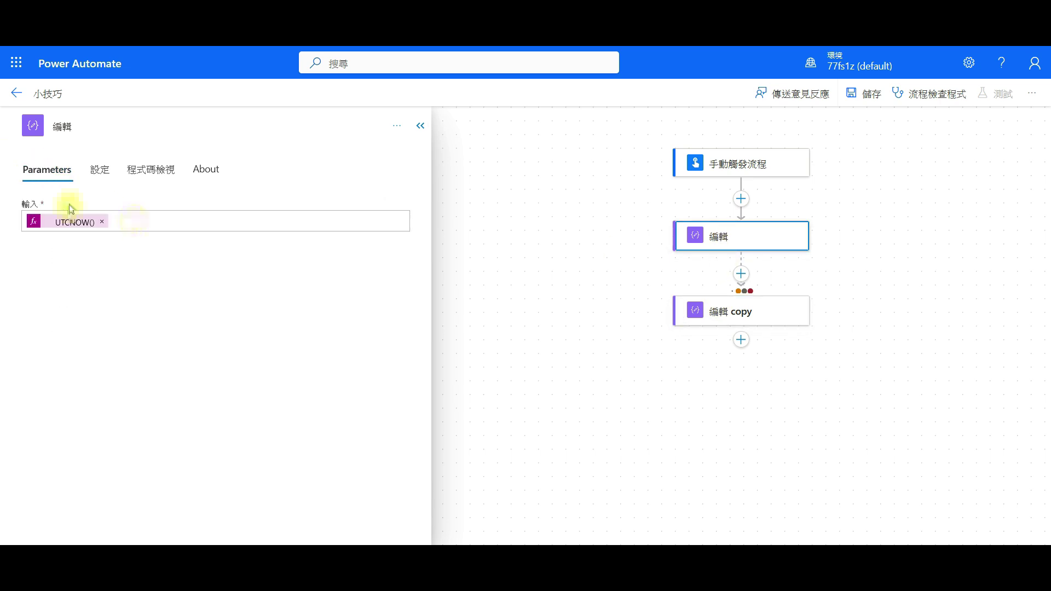
click(72, 222)
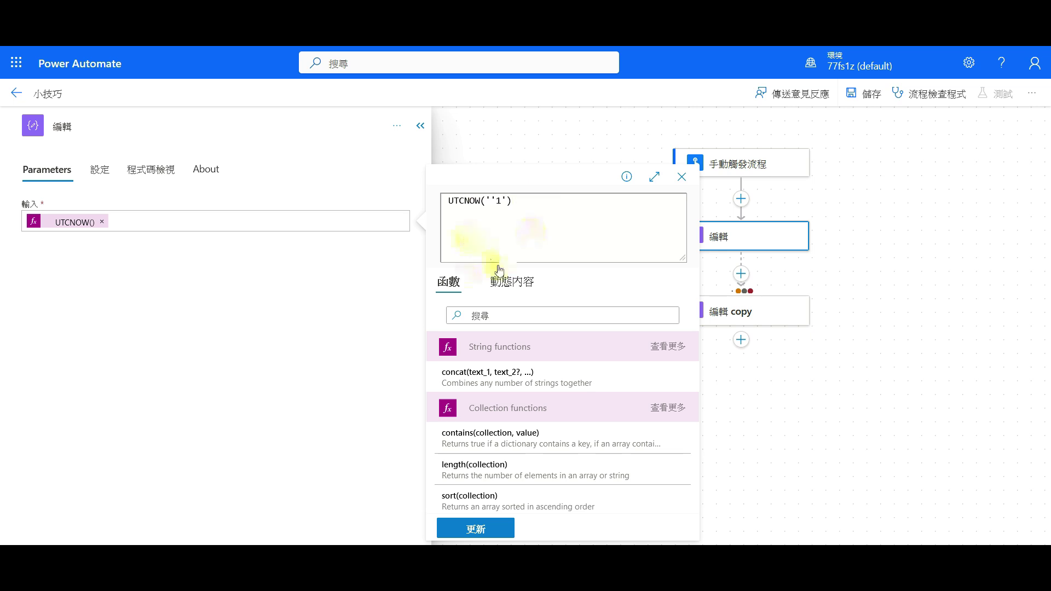
click(480, 530)
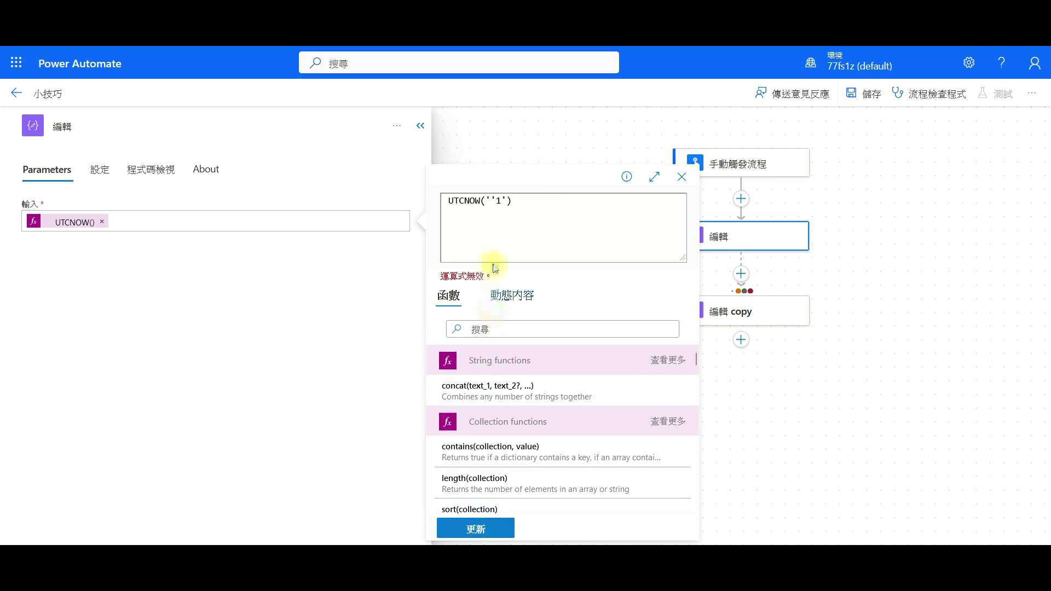
click(507, 202)
text(')
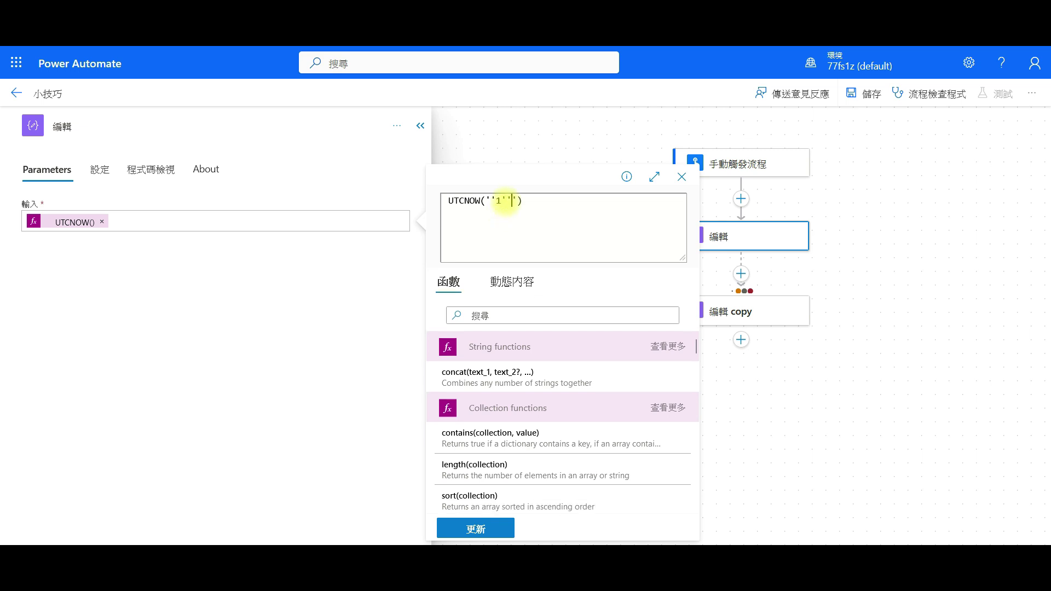
click(491, 530)
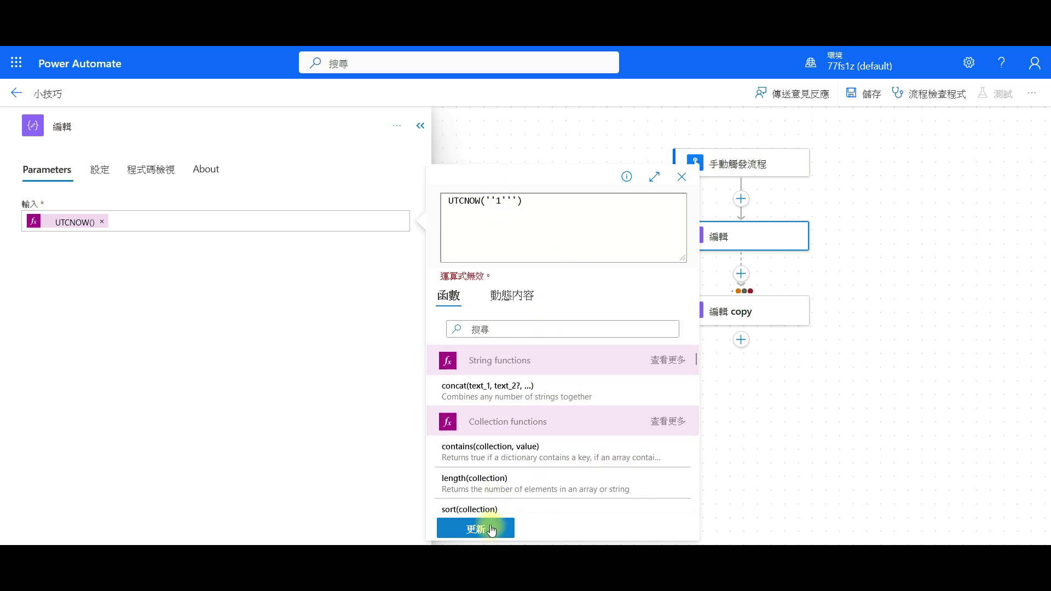
click(541, 206)
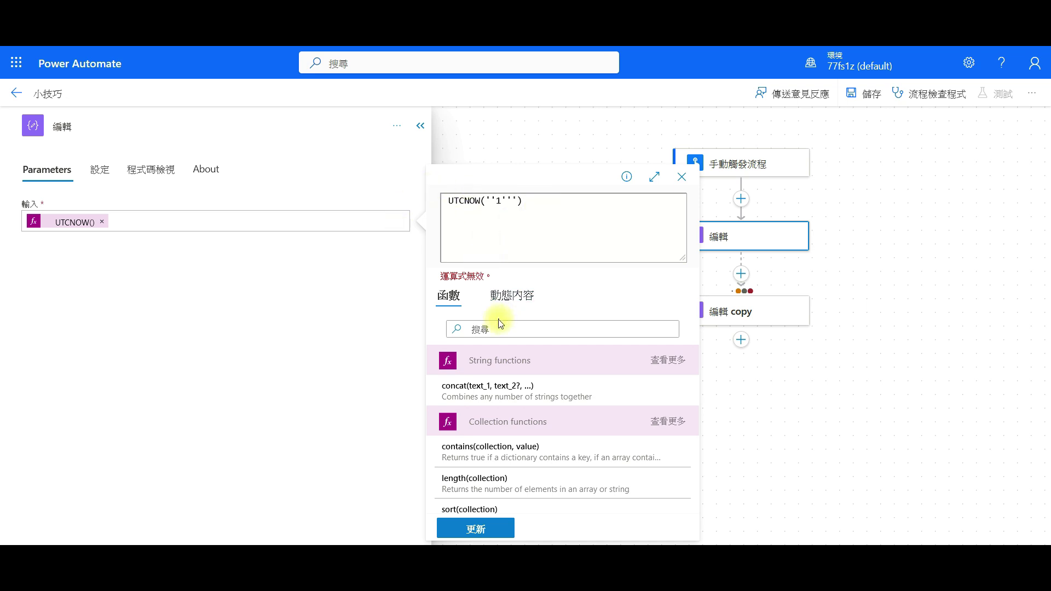
click(682, 177)
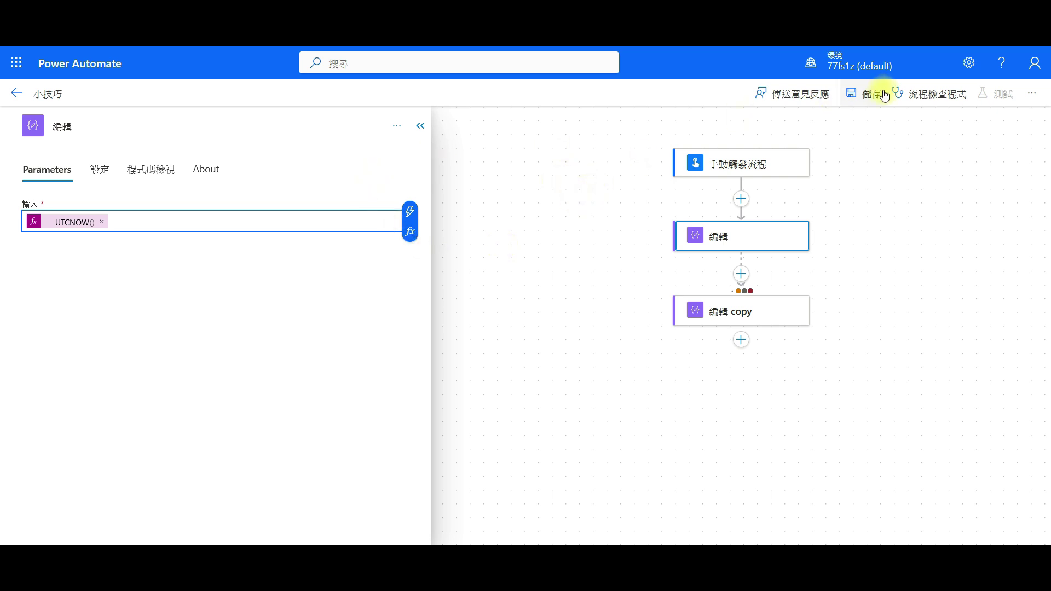
click(885, 103)
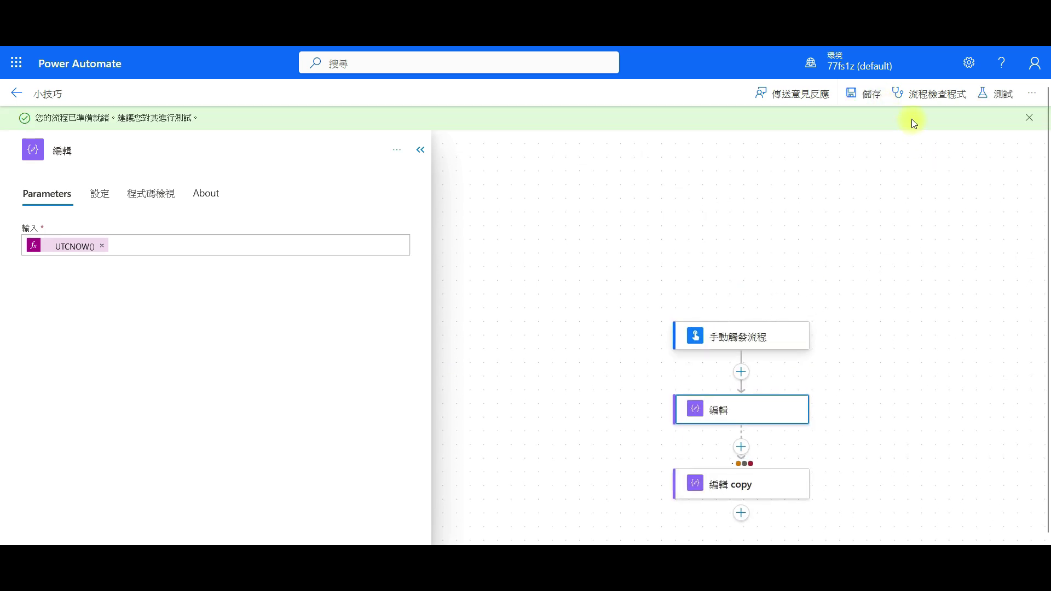
- Pan the flow diagram and open the insert options below 編輯 copy
drag(901, 224, 849, 151)
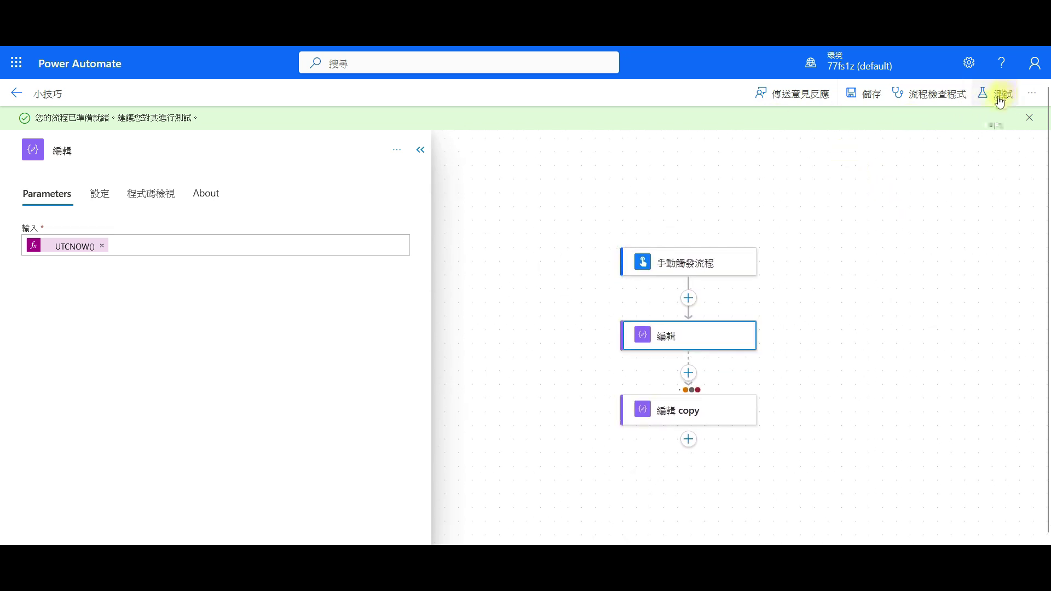
click(688, 439)
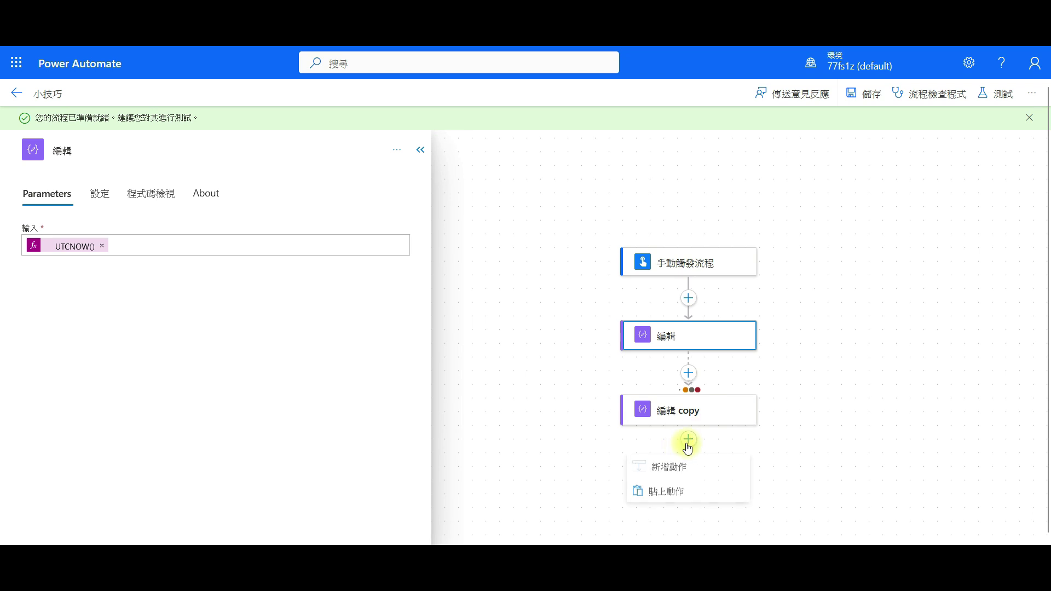
- Paste another copy, 編輯 copy 1, below 編輯 copy and save the flow
click(679, 494)
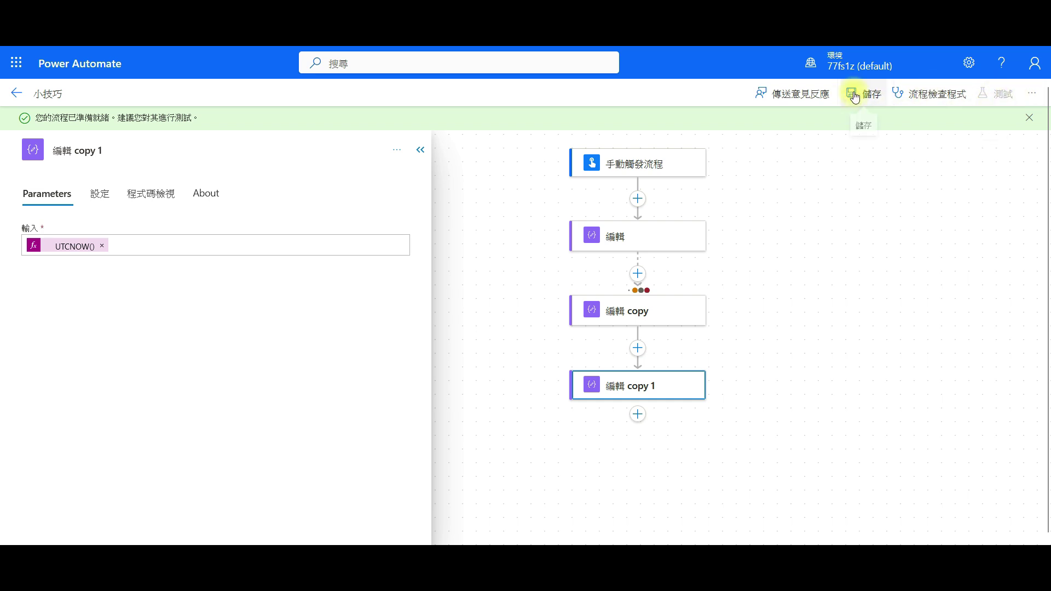
click(872, 100)
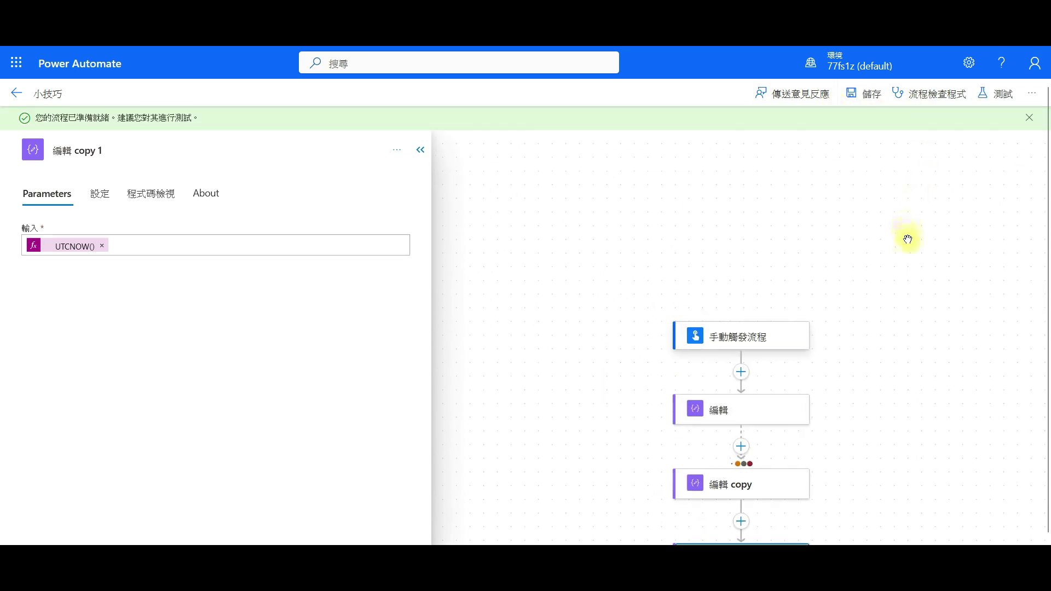
drag(895, 217, 854, 147)
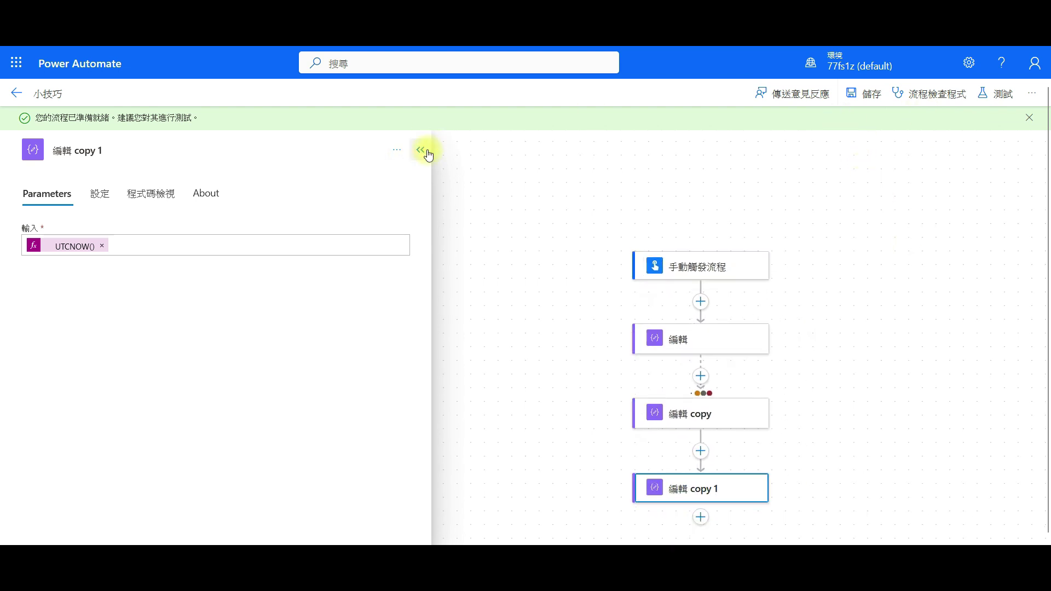
drag(839, 219, 826, 200)
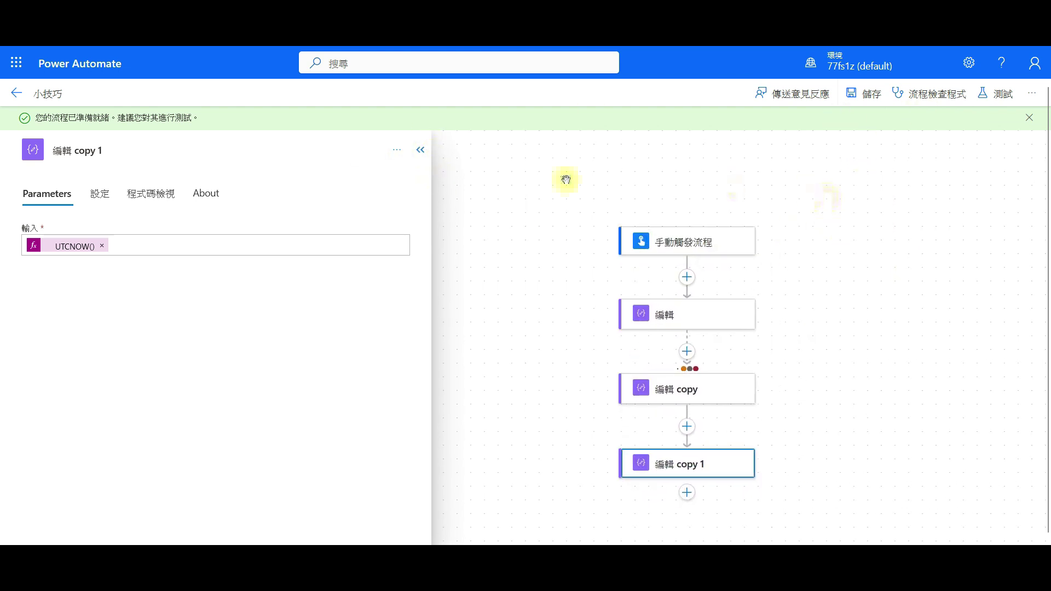
- Close the step details panel and open the 測試流程 pane
click(420, 150)
mouse_move(783, 380)
mouse_down()
mouse_move(729, 306)
mouse_move(662, 335)
mouse_up()
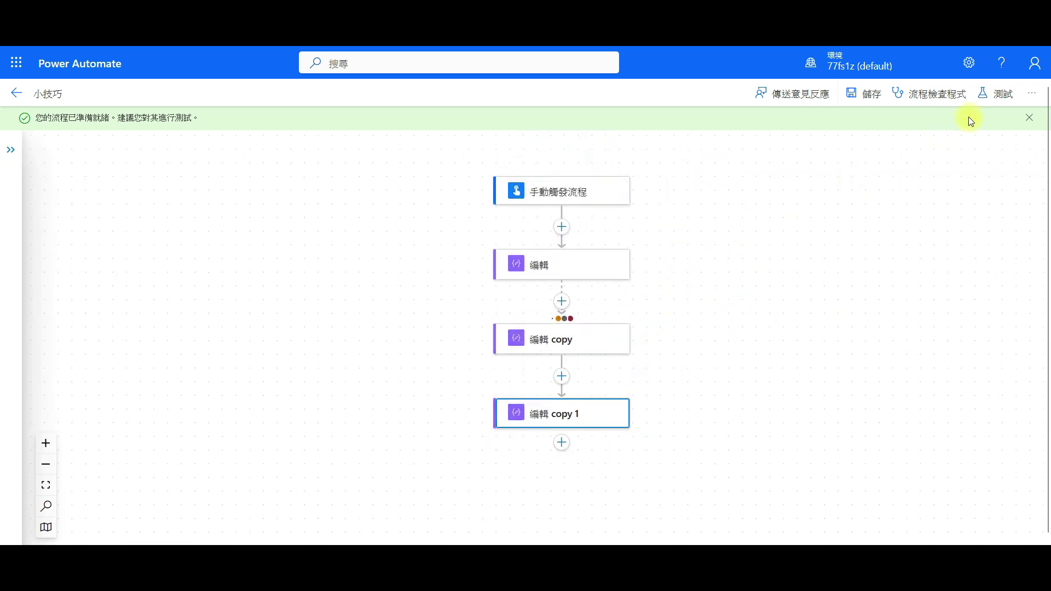
click(986, 104)
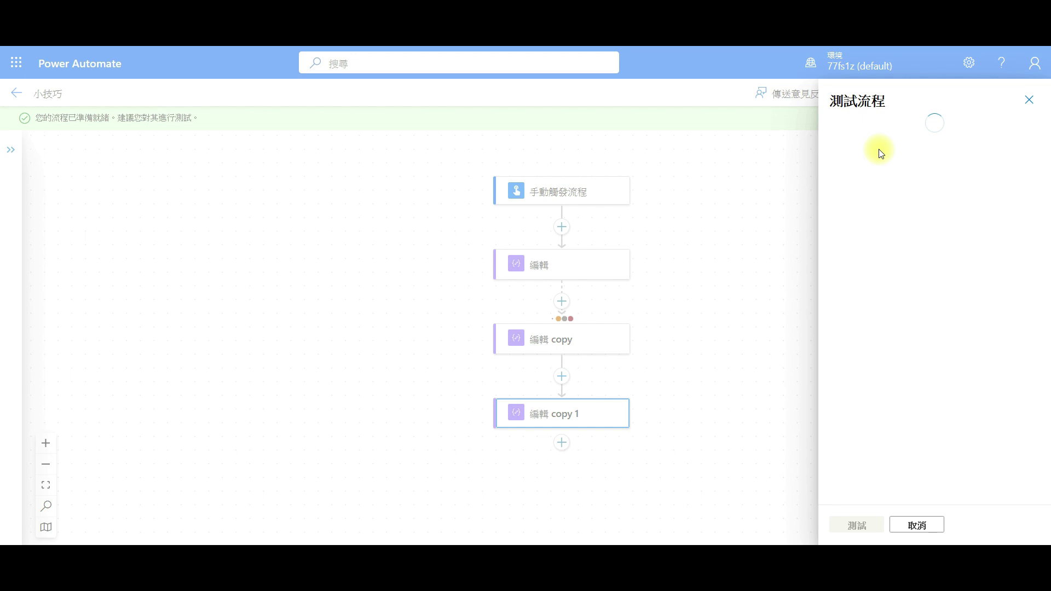
- Run a manual test of the flow and inspect 編輯's output timestamp 2023-12-04T14:55:34.4329782Z
click(861, 133)
click(857, 526)
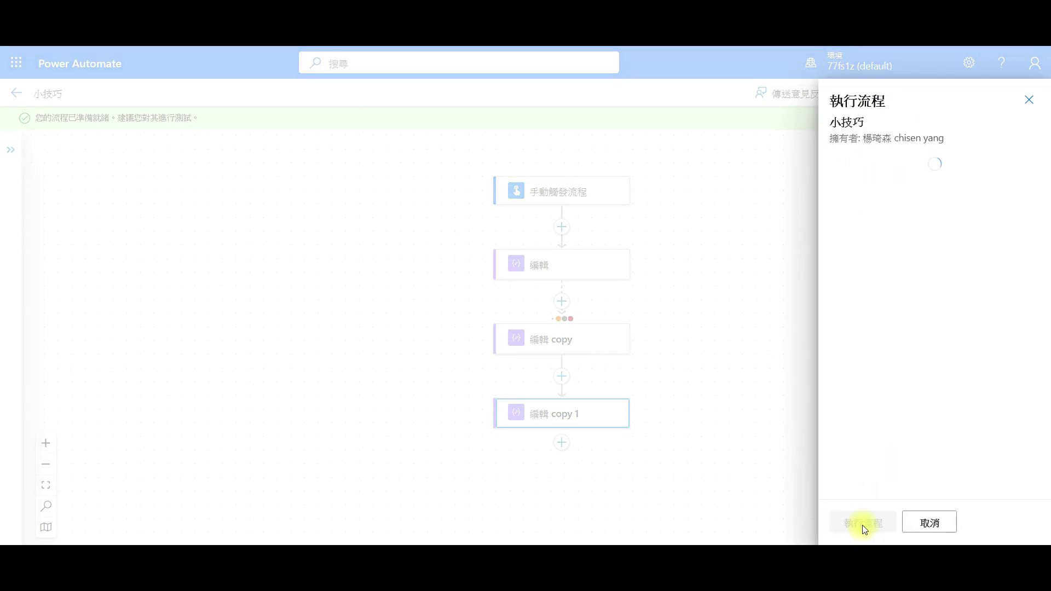
click(862, 525)
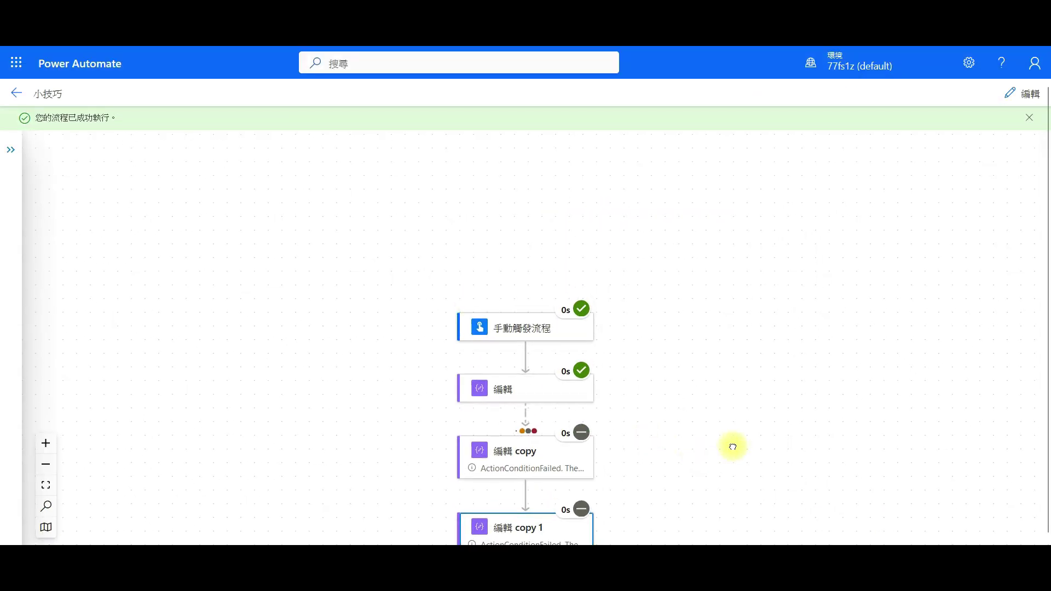
click(520, 219)
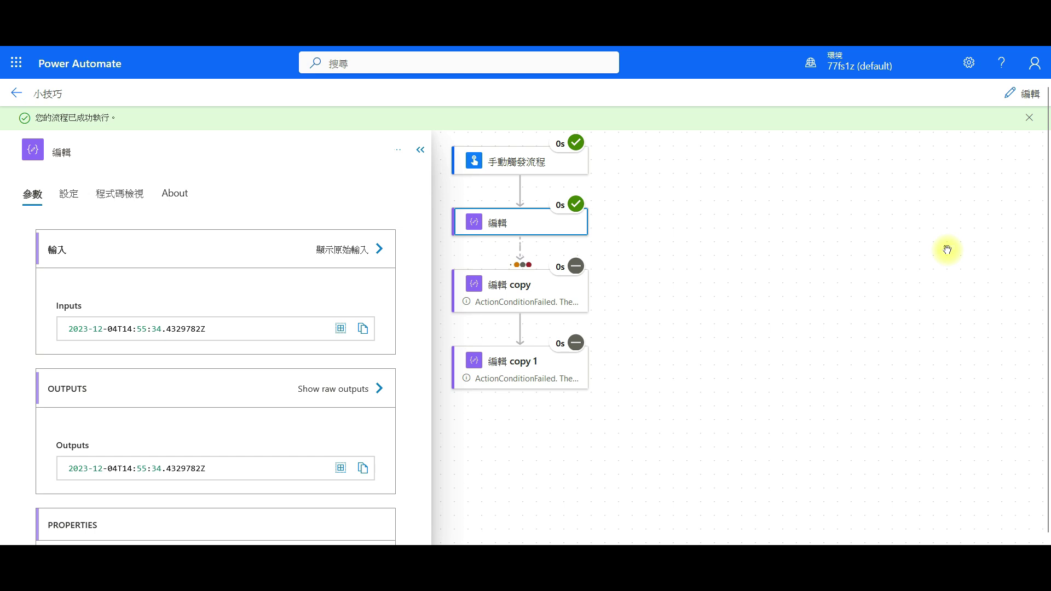
mouse_move(758, 253)
mouse_down()
mouse_move(840, 217)
mouse_move(755, 256)
mouse_up()
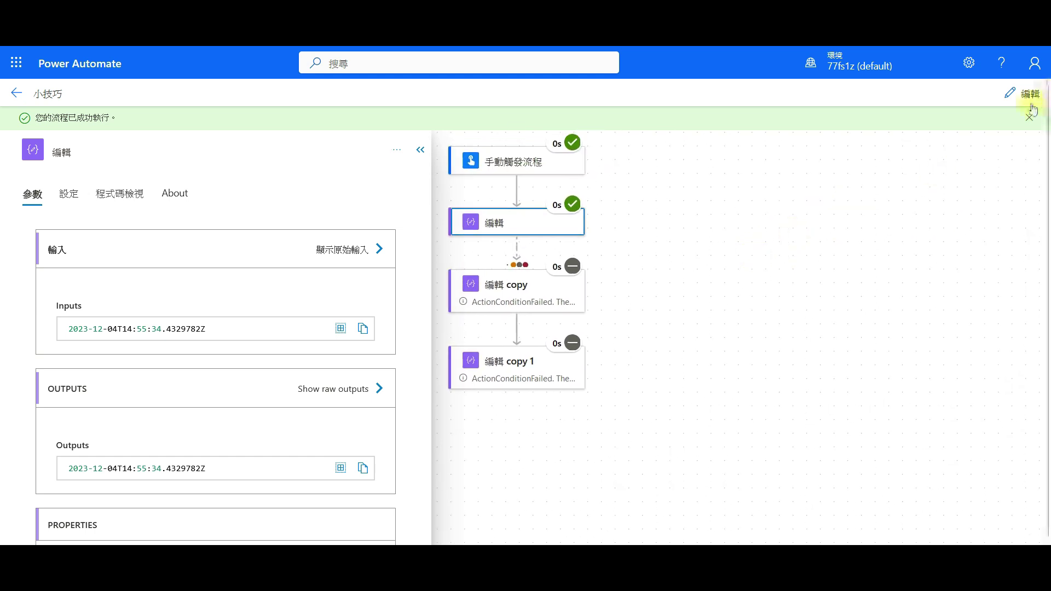
- Close the run details and return the flow to edit mode
click(422, 154)
click(1022, 97)
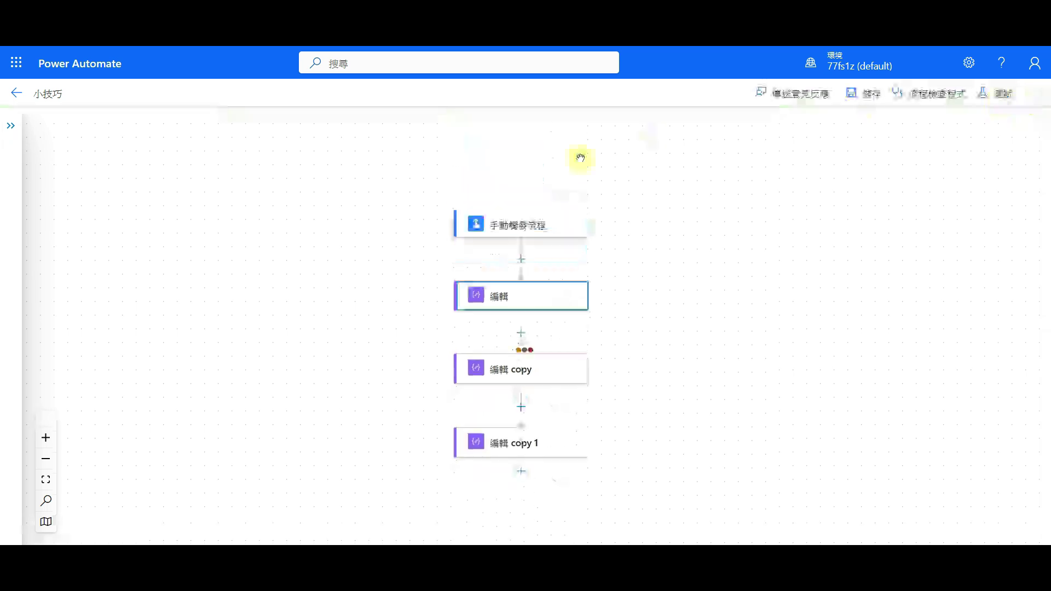
drag(611, 403, 646, 188)
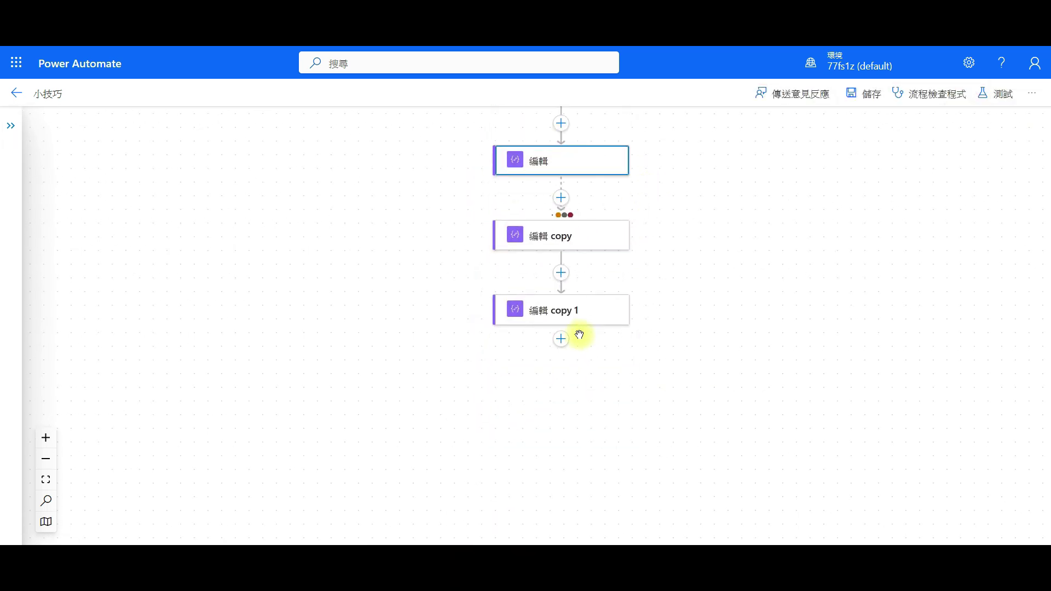
- Delete the 編輯 copy and 編輯 copy 1 steps, confirming each deletion
right_click(579, 239)
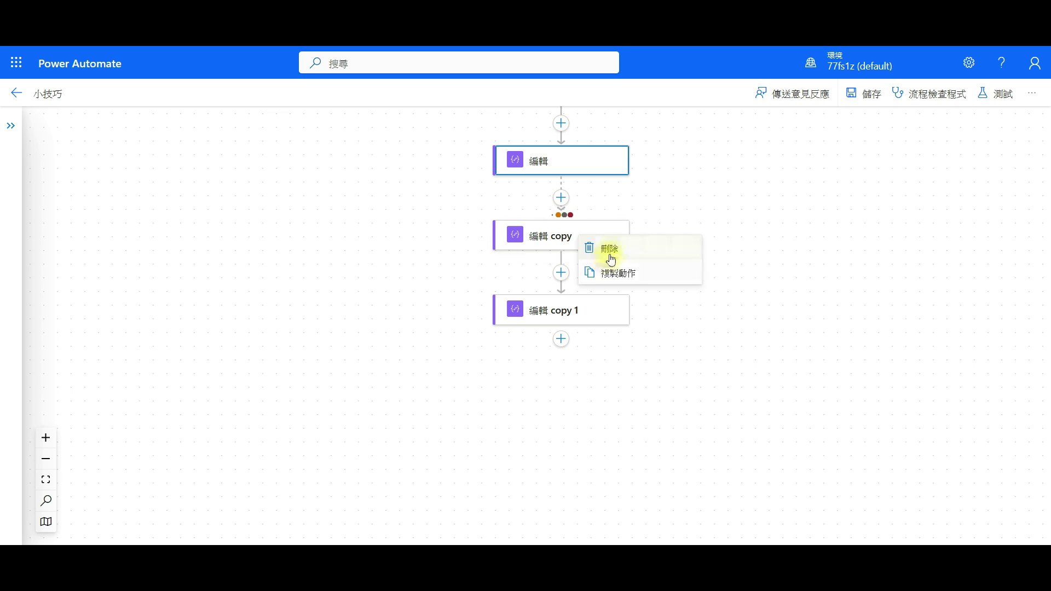
click(607, 253)
click(529, 339)
right_click(562, 235)
click(581, 248)
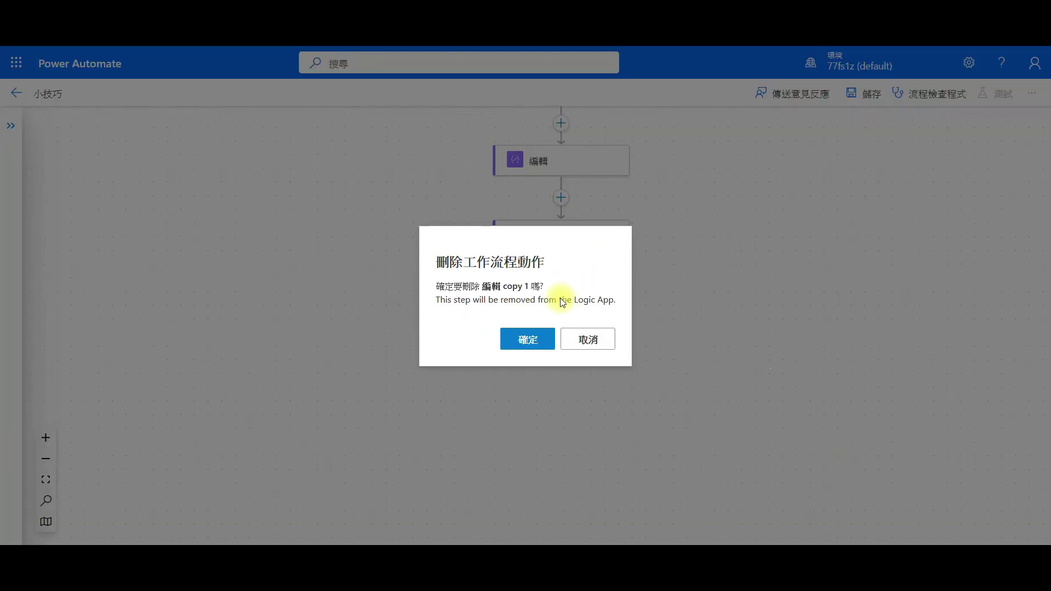
click(536, 338)
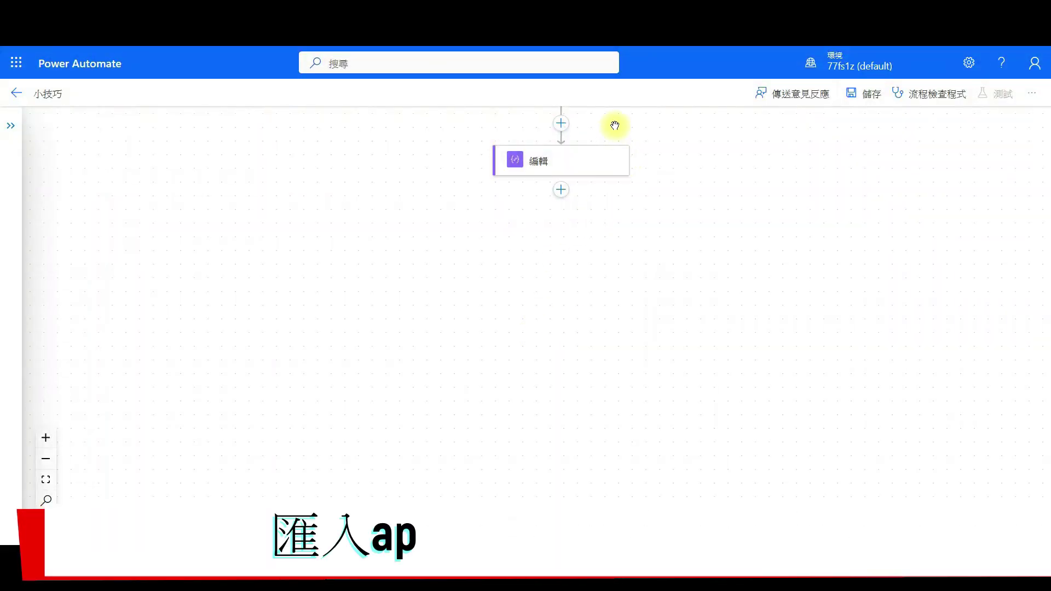
click(561, 192)
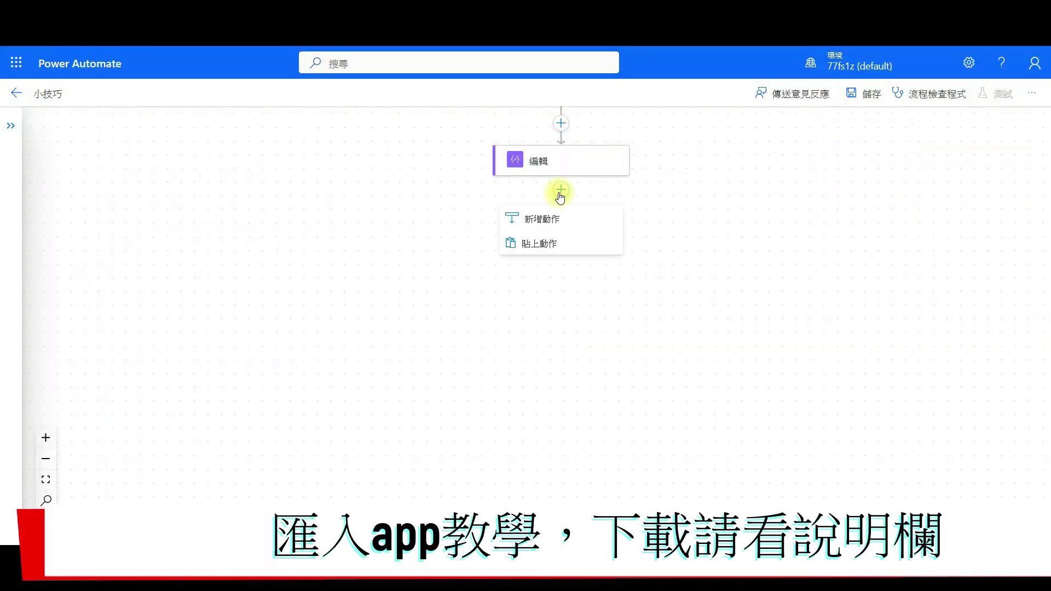
- Open the add-action list and filter connectors to the 標準 runtime
click(557, 218)
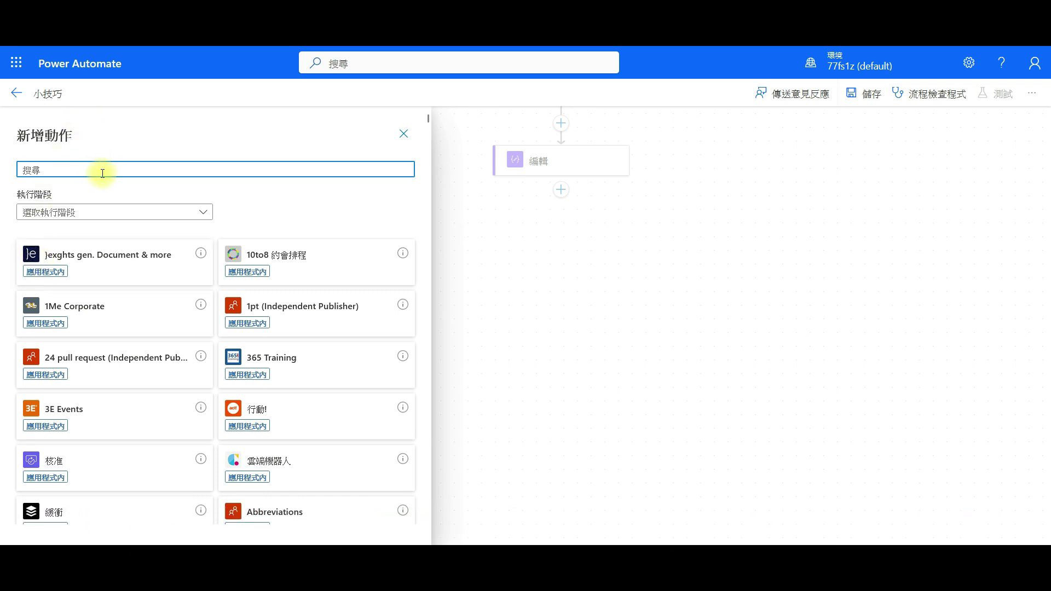
click(106, 212)
click(49, 285)
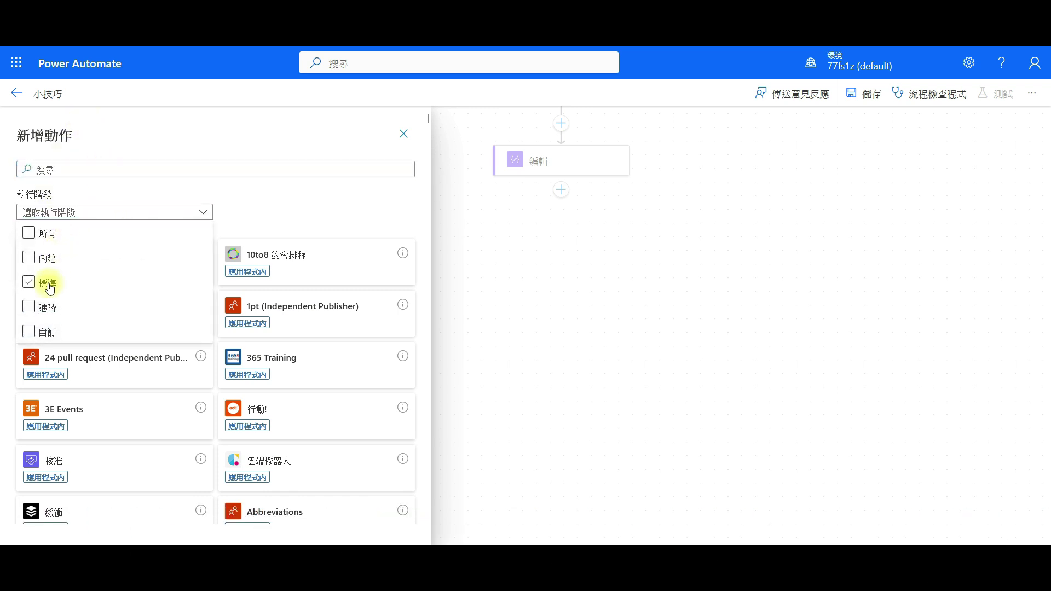
click(49, 285)
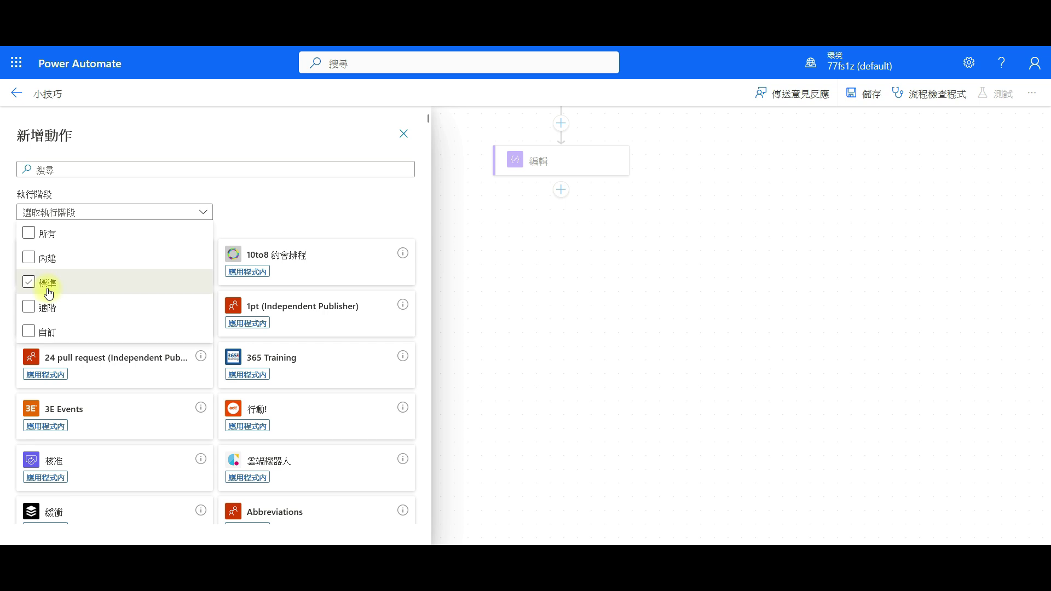
click(361, 220)
scroll(211, 392, down, 1)
scroll(212, 392, down, 3)
scroll(211, 393, down, 1)
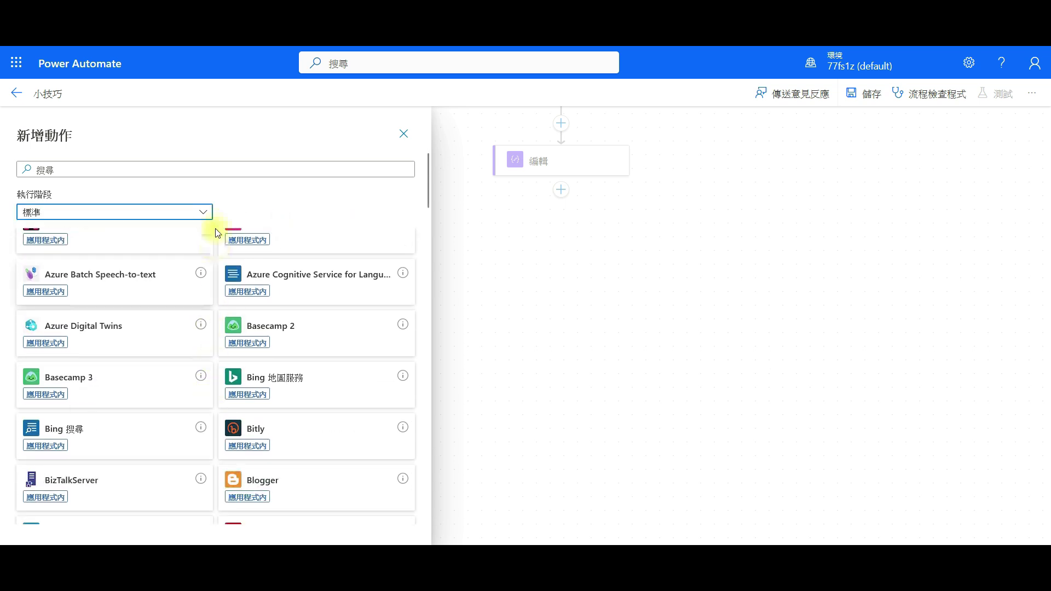
- Search connectors for OUTLOOK to list actions like Office 365 Outlook's 建立事件 (V4)
click(195, 169)
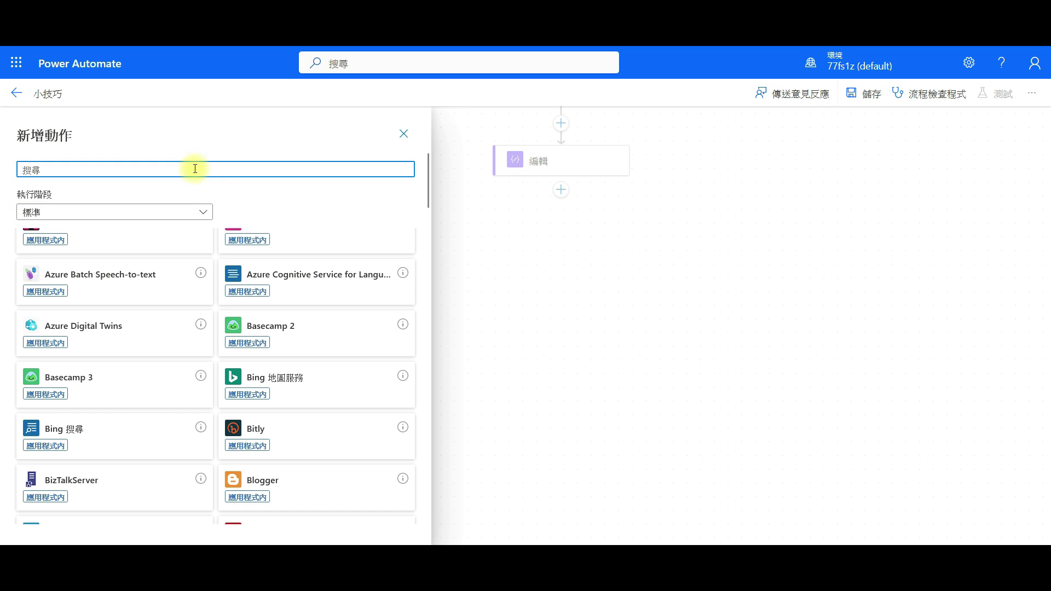
text(OUTLOOK)
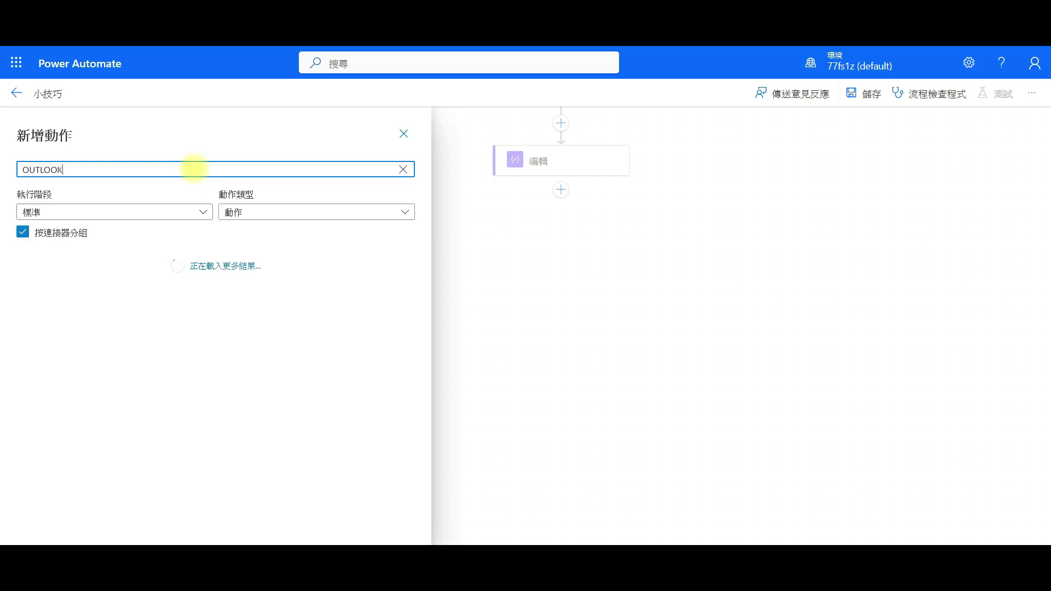
scroll(200, 347, down, 3)
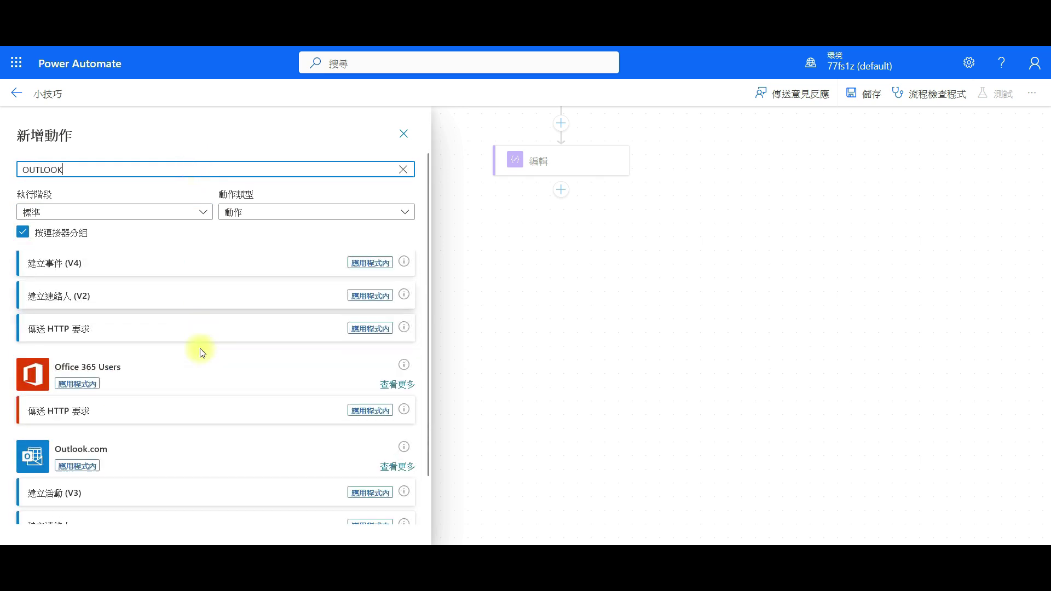
scroll(200, 352, up, 3)
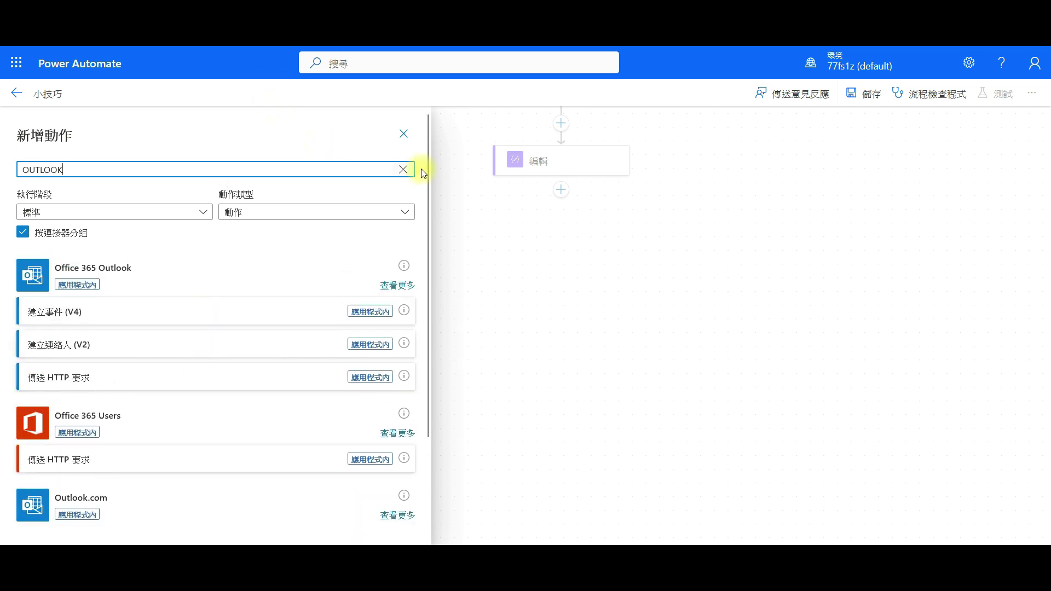
- Clear the Outlook search and switch the runtime filter from 標準 to 進階
click(404, 170)
scroll(314, 277, down, 3)
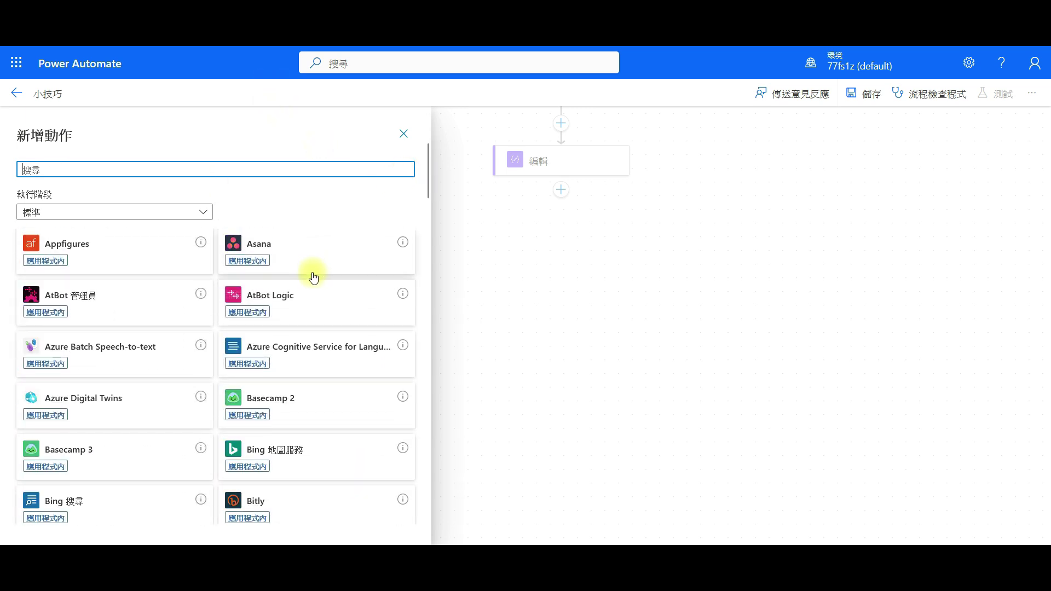
click(179, 215)
click(46, 284)
click(43, 310)
- Search WORD, find Word Online (Business) and view all its actions
click(121, 171)
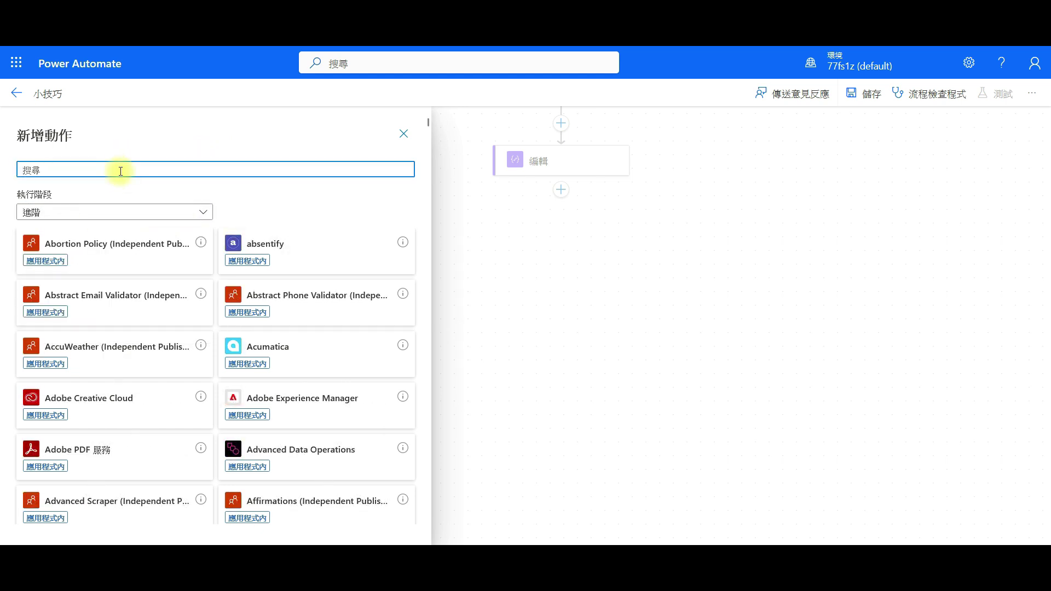
text(WORD)
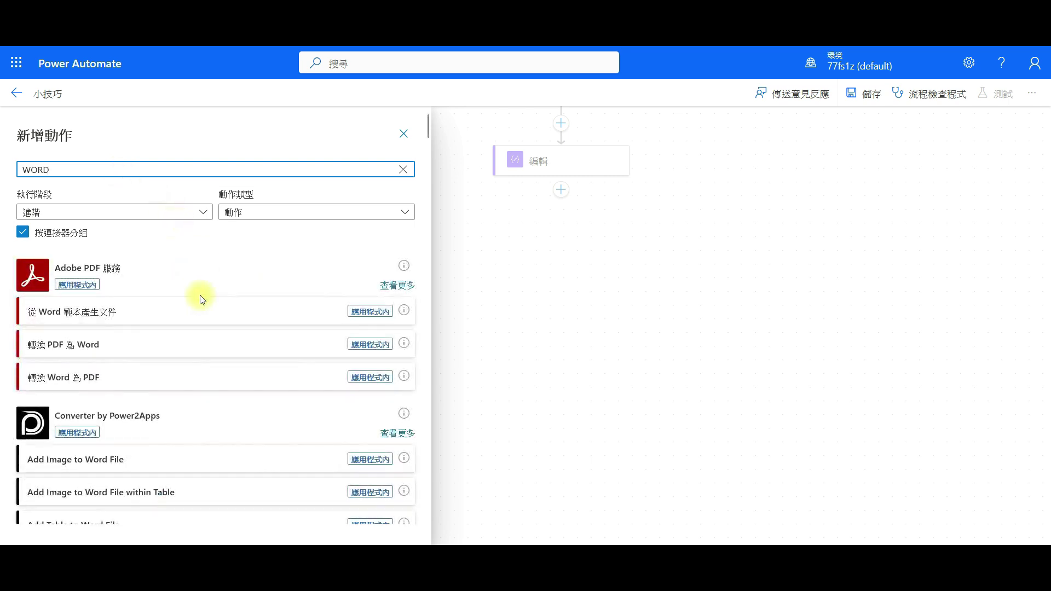
scroll(200, 307, down, 5)
scroll(198, 329, down, 5)
scroll(198, 328, down, 5)
scroll(198, 328, down, 5)
scroll(198, 329, down, 5)
scroll(198, 329, down, 3)
scroll(199, 329, down, 1)
scroll(200, 328, down, 5)
scroll(200, 329, down, 5)
scroll(202, 326, down, 5)
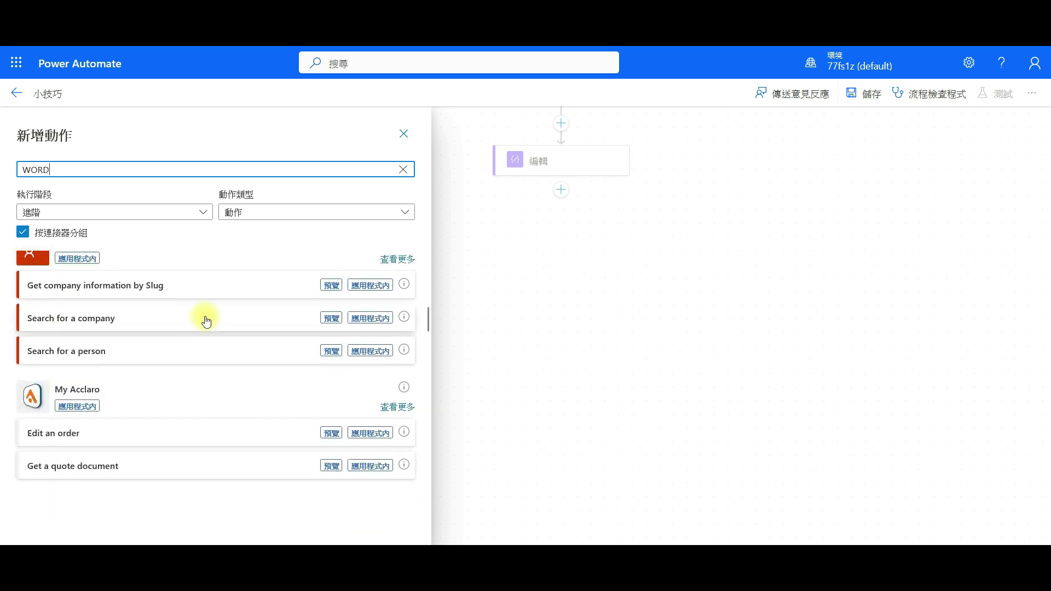
scroll(206, 321, down, 5)
scroll(206, 320, down, 5)
scroll(207, 320, down, 1)
scroll(208, 321, down, 3)
scroll(205, 318, down, 5)
scroll(205, 317, down, 5)
scroll(205, 318, down, 5)
scroll(206, 317, down, 5)
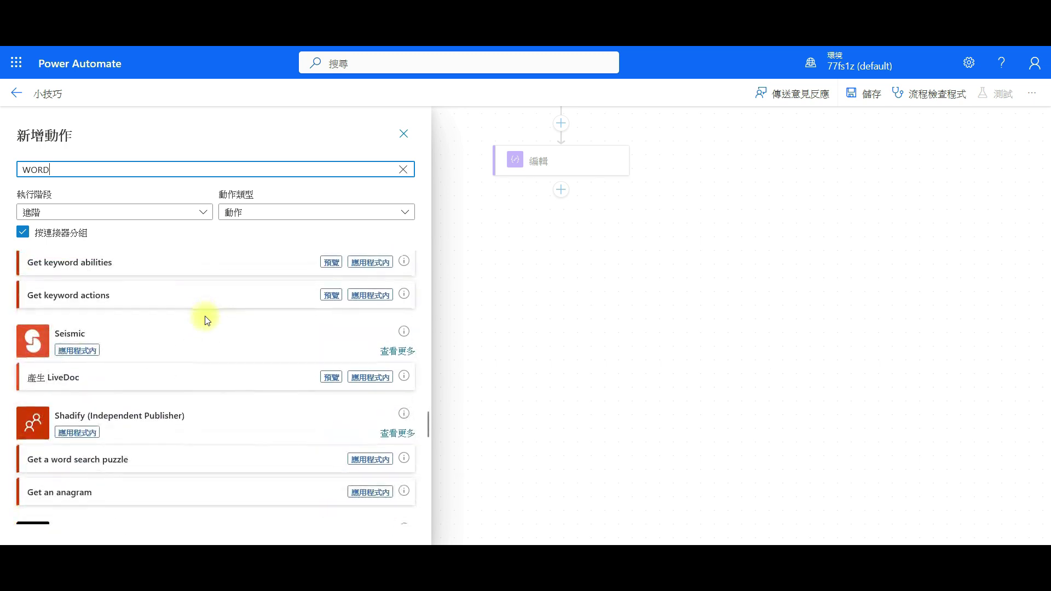
scroll(206, 320, down, 5)
scroll(206, 320, down, 5)
scroll(206, 320, down, 3)
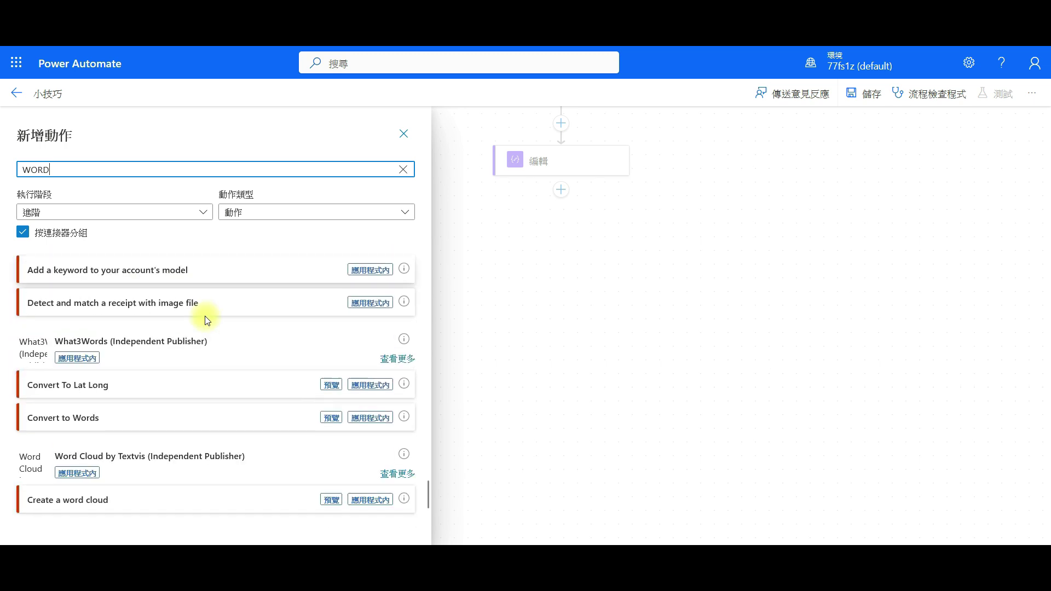
scroll(205, 320, down, 5)
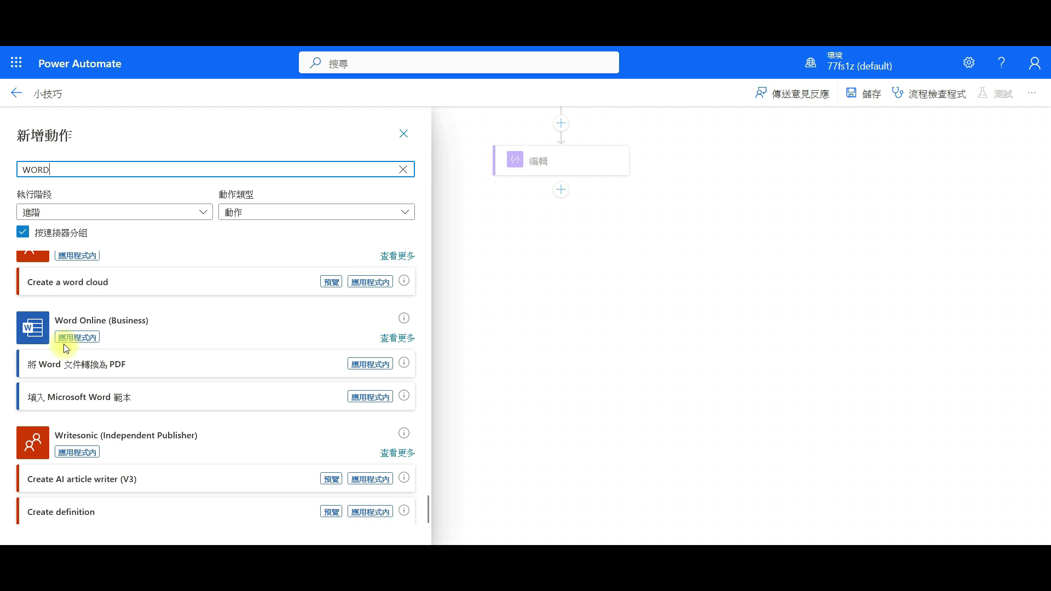
mouse_move(403, 317)
click(398, 339)
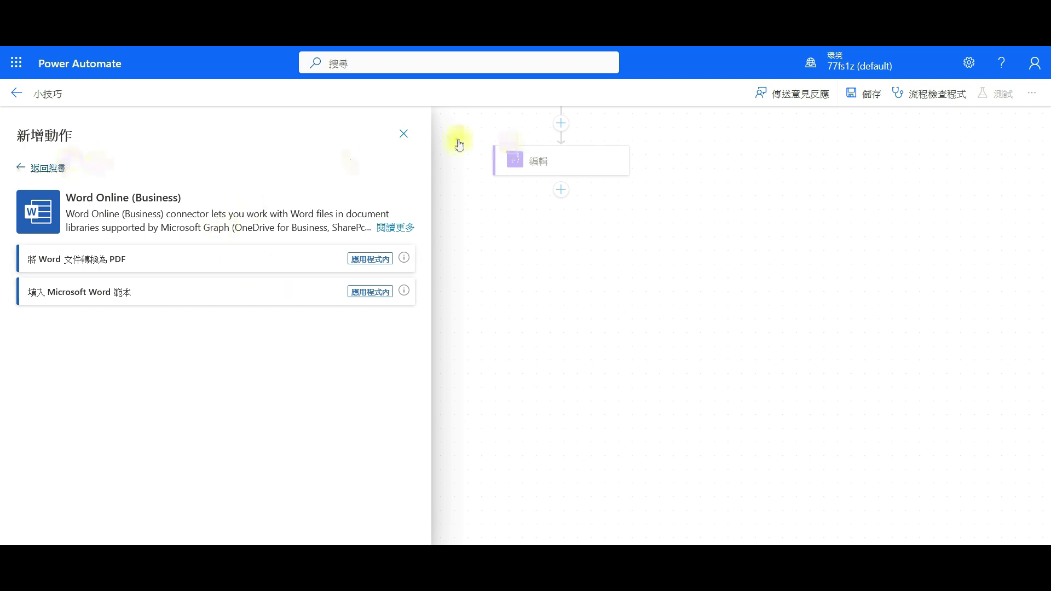
click(41, 167)
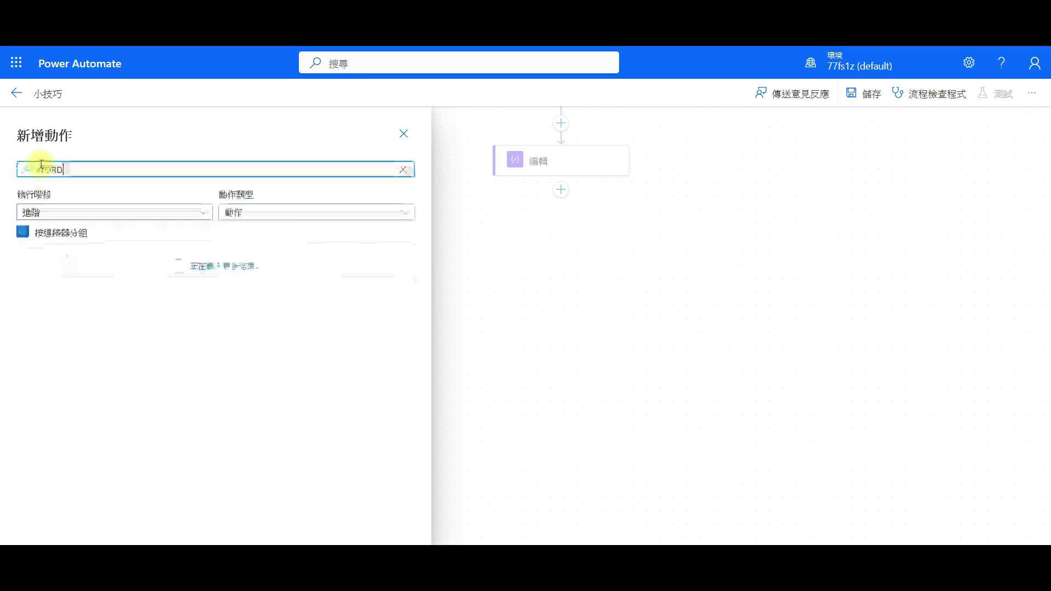
- Try the 內建, 標準, 進階 and 自訂 runtime filters, then close the add-action panel
click(403, 173)
click(106, 212)
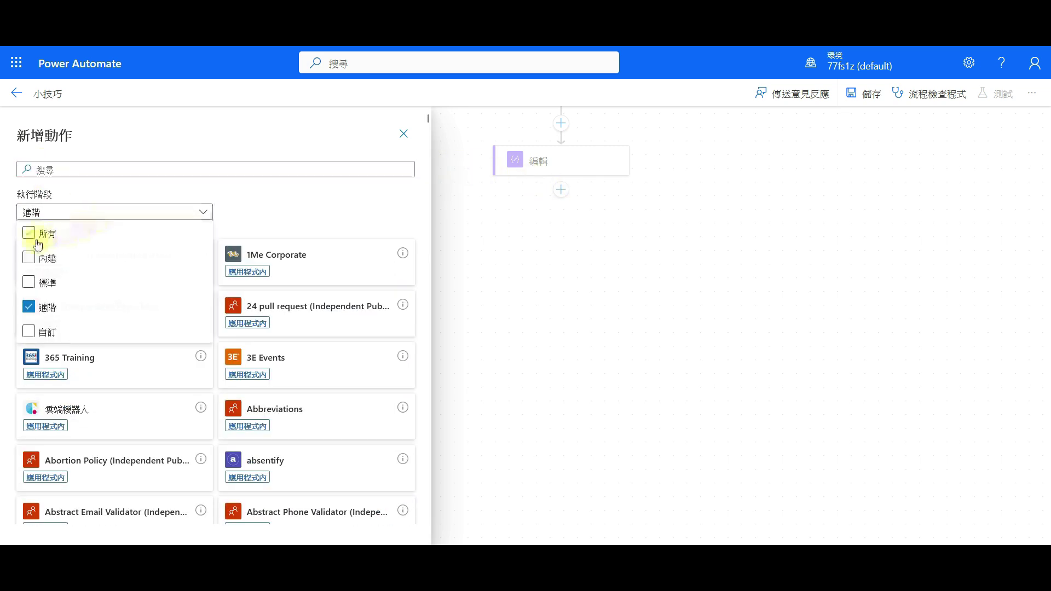
click(29, 257)
click(29, 282)
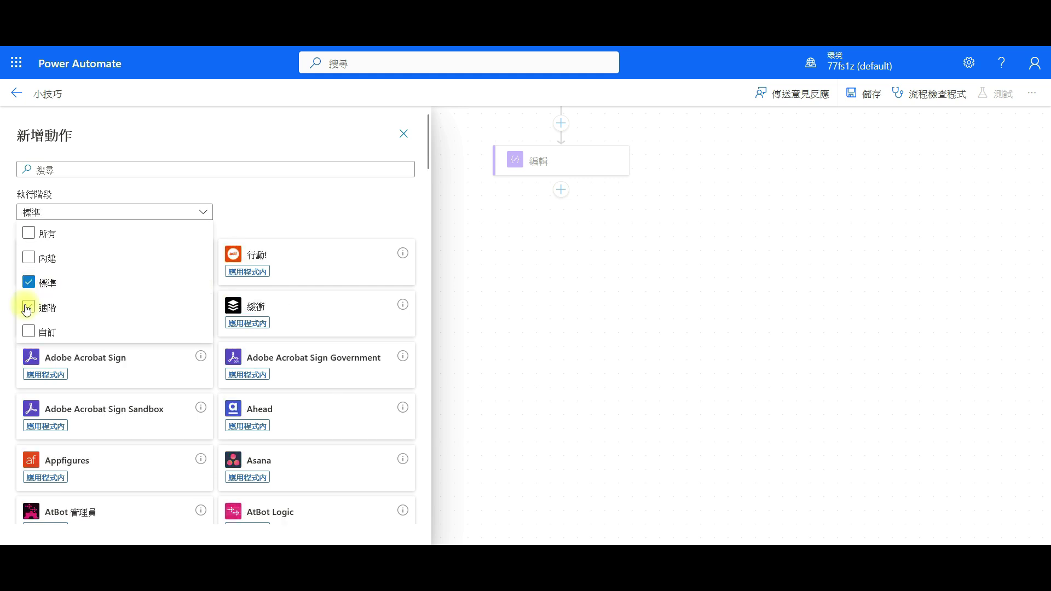
click(28, 308)
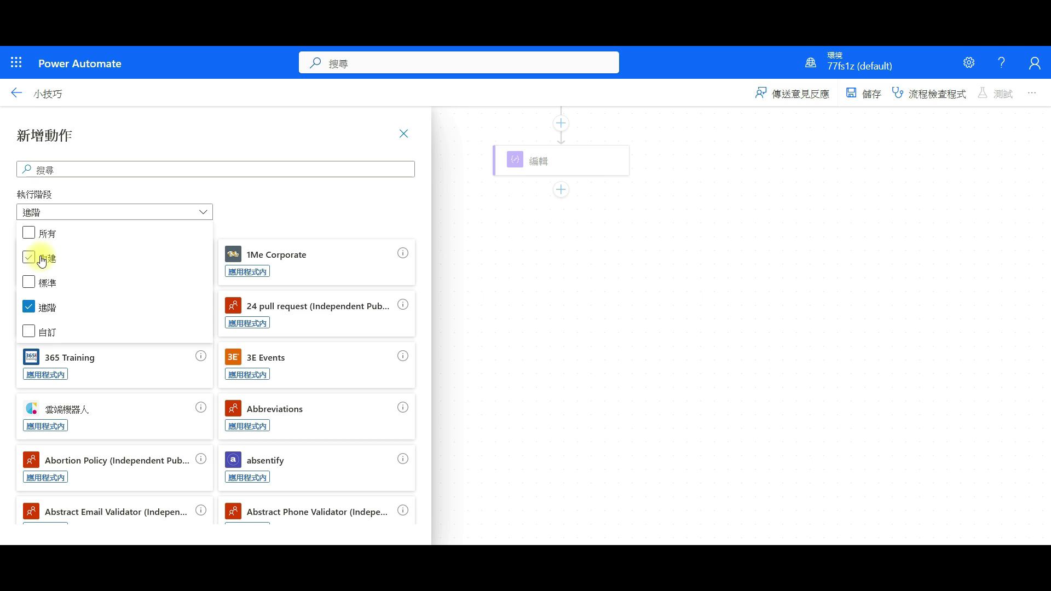
click(29, 332)
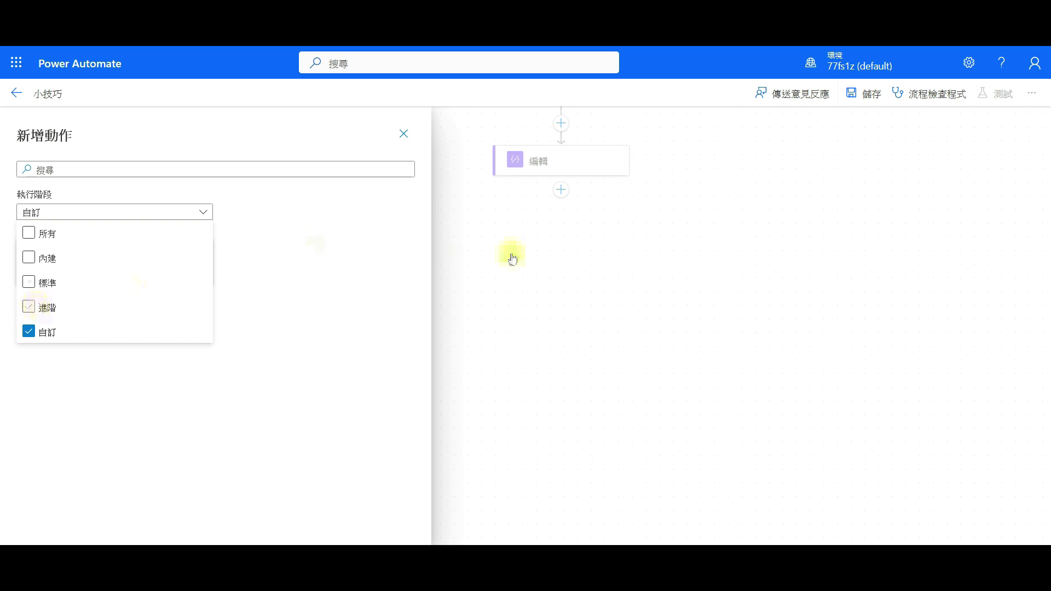
click(529, 256)
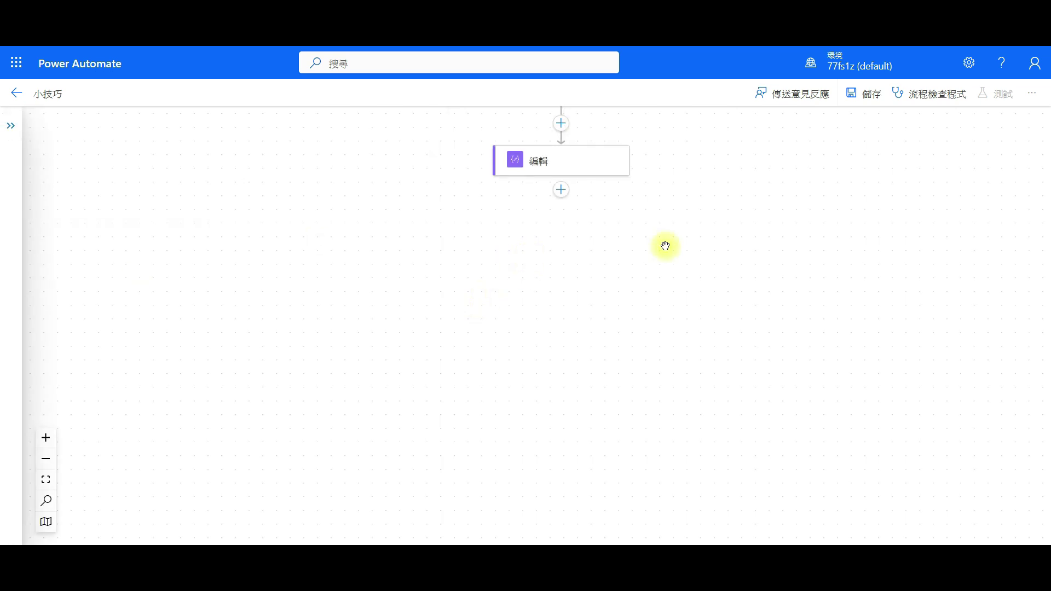
- Add the expression formatDateTime(addDays(utcNow(),1),'YYYYHHMM') to 編輯's 輸入 field
click(562, 162)
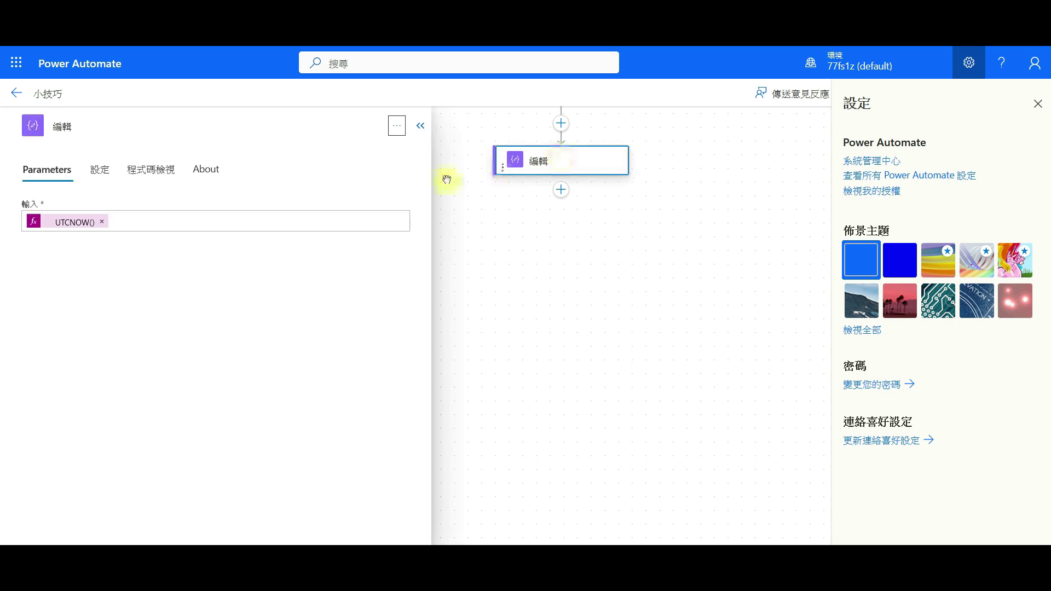
click(218, 230)
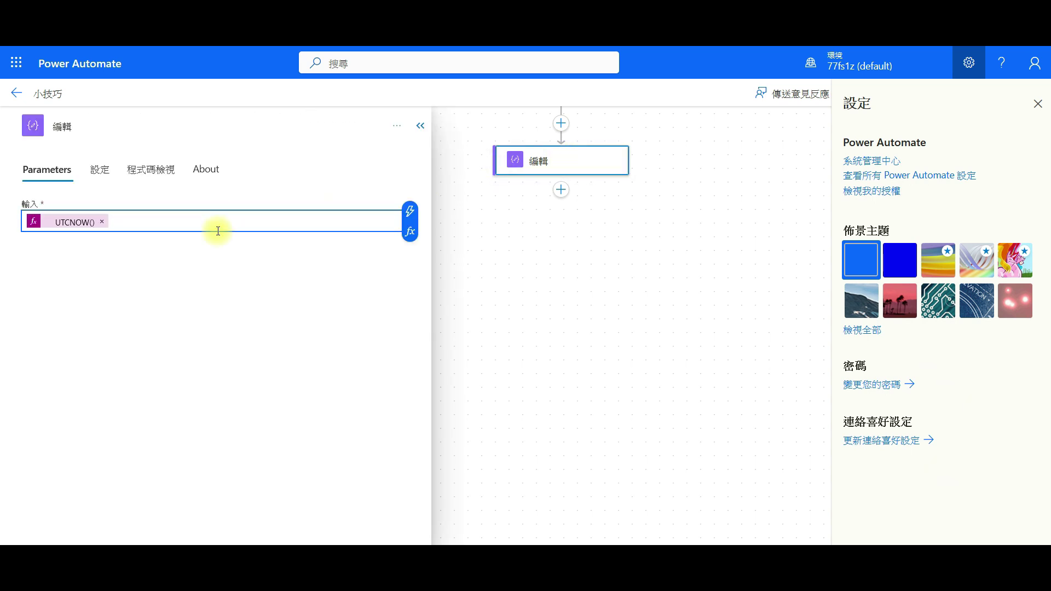
click(409, 231)
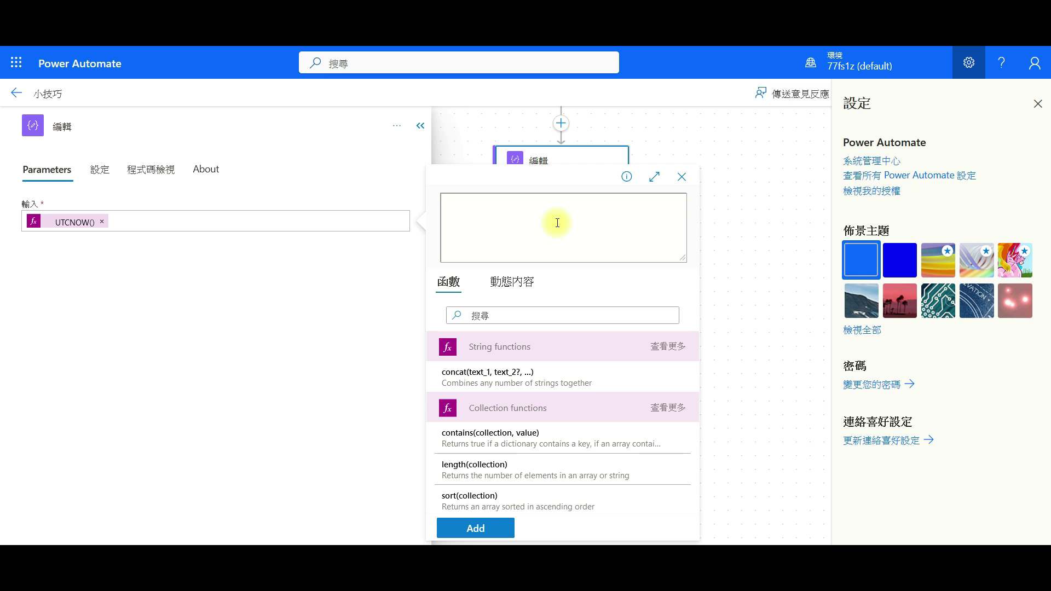
text(ADD)
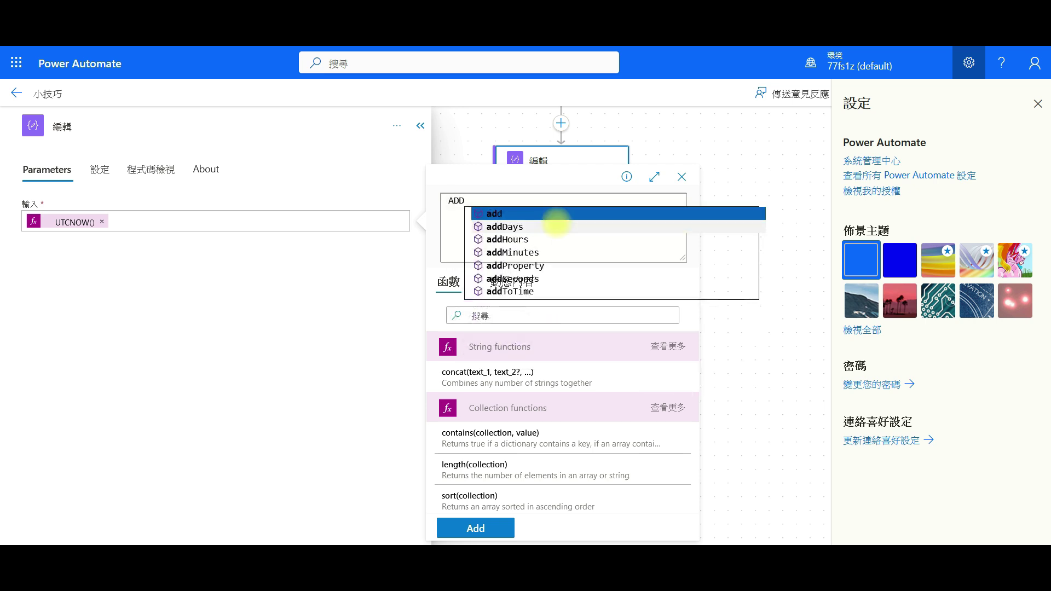
click(556, 226)
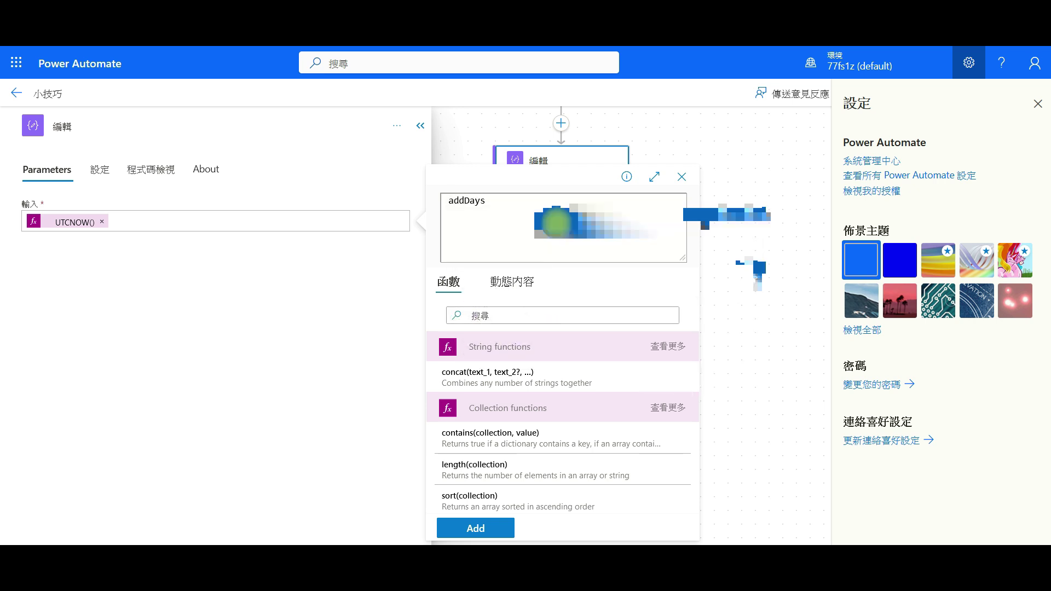
text(()
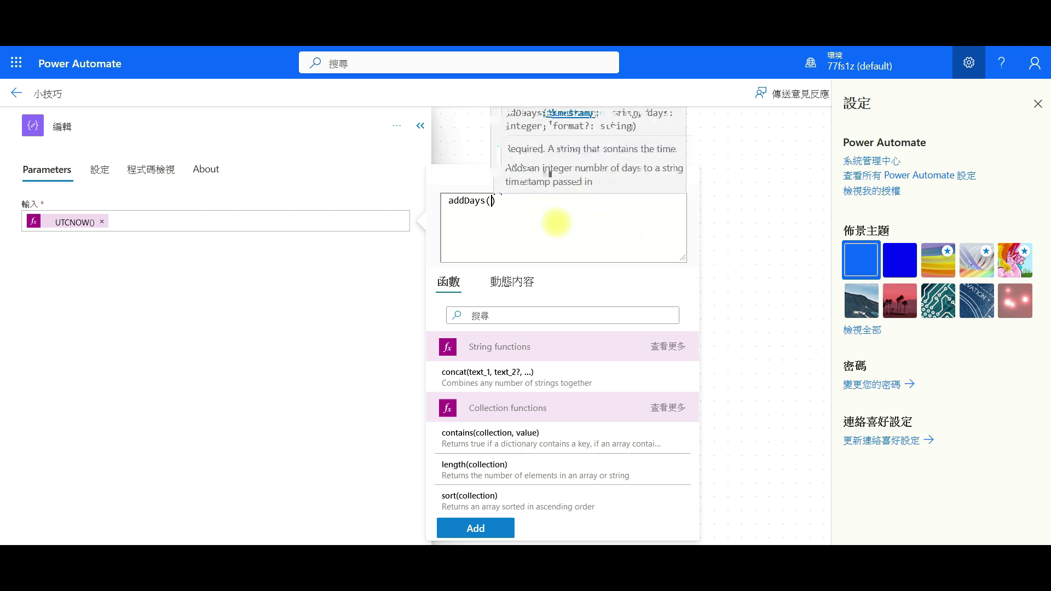
text(utcNow(),1)
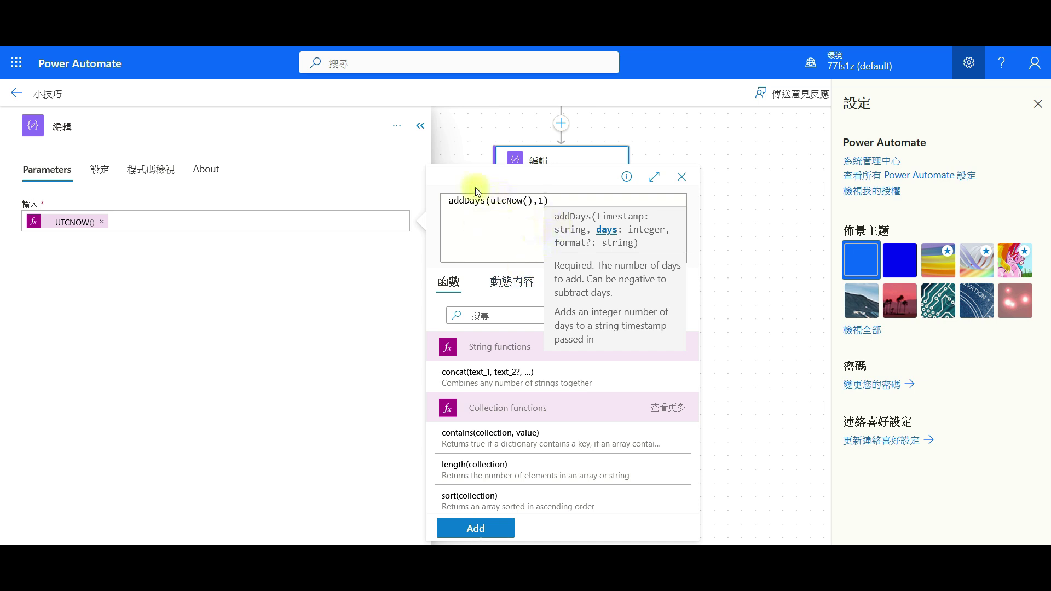
click(451, 201)
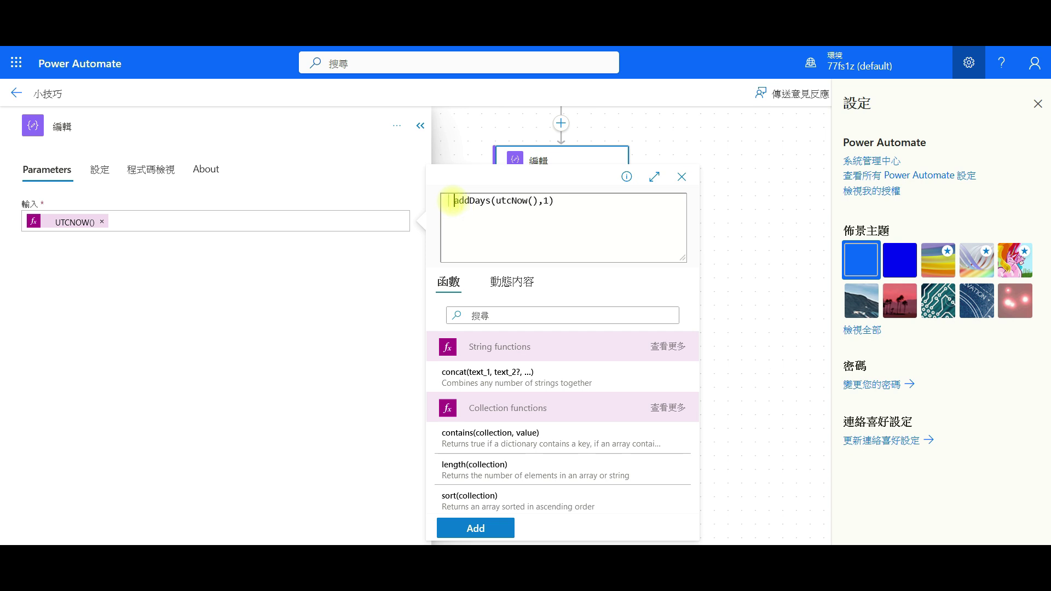
text(formatDateTime )
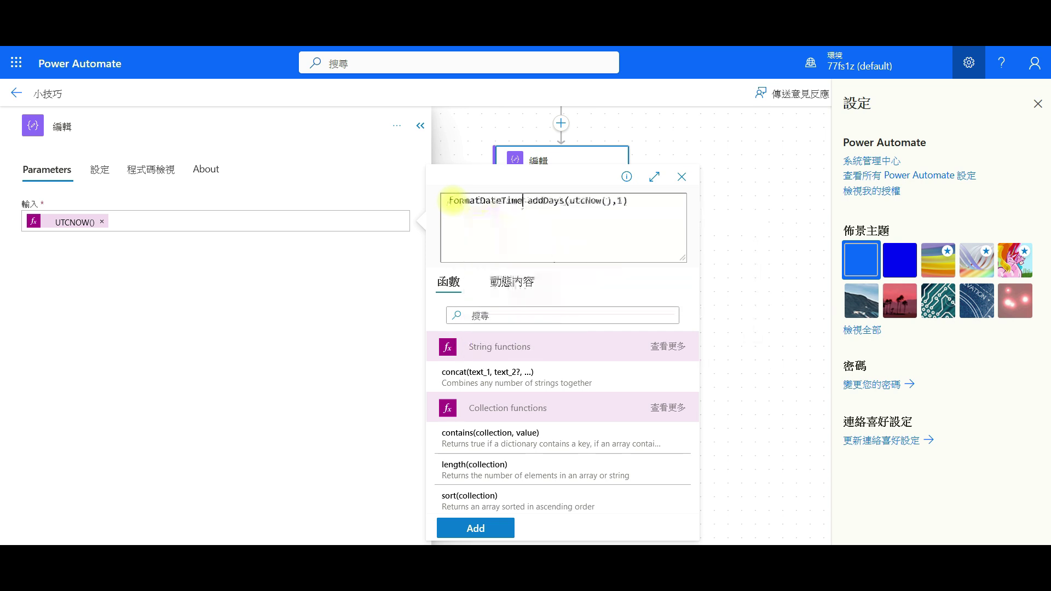
text(()
key(End)
text(, )
text('Y)
text(Y)
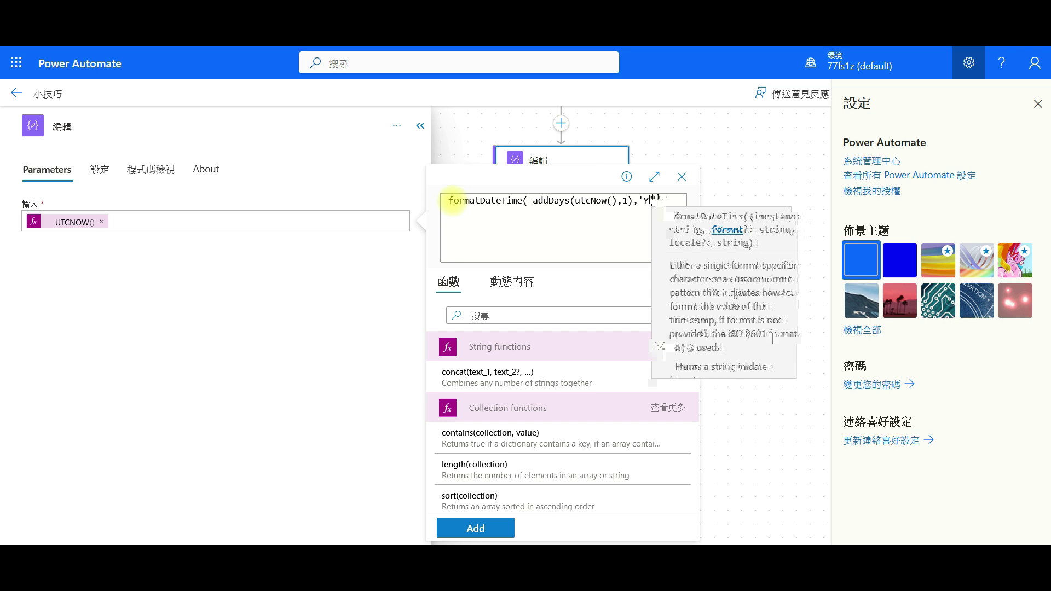
text(YY)
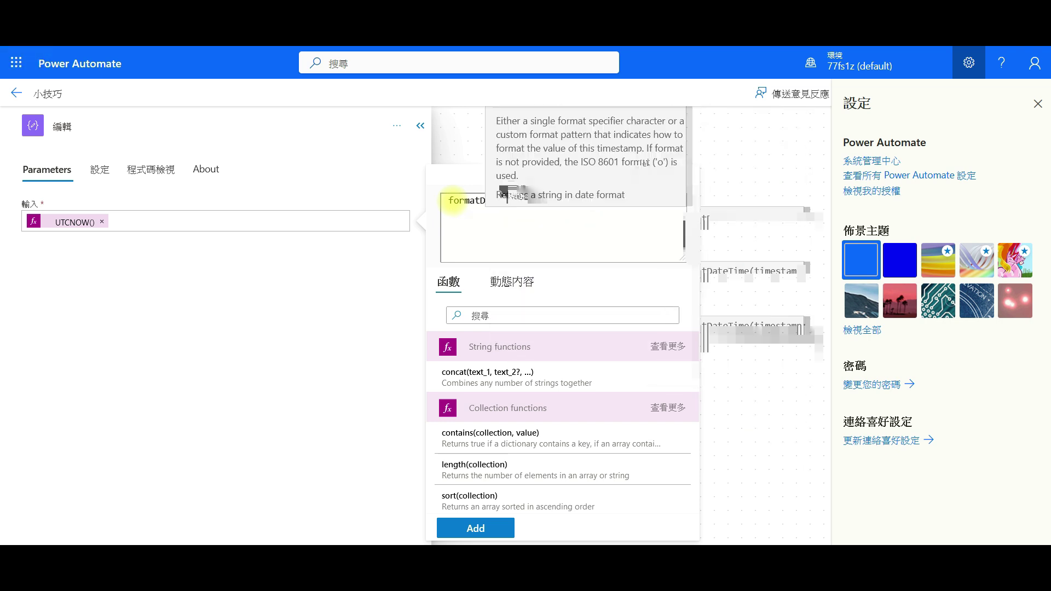
text(HHMM')
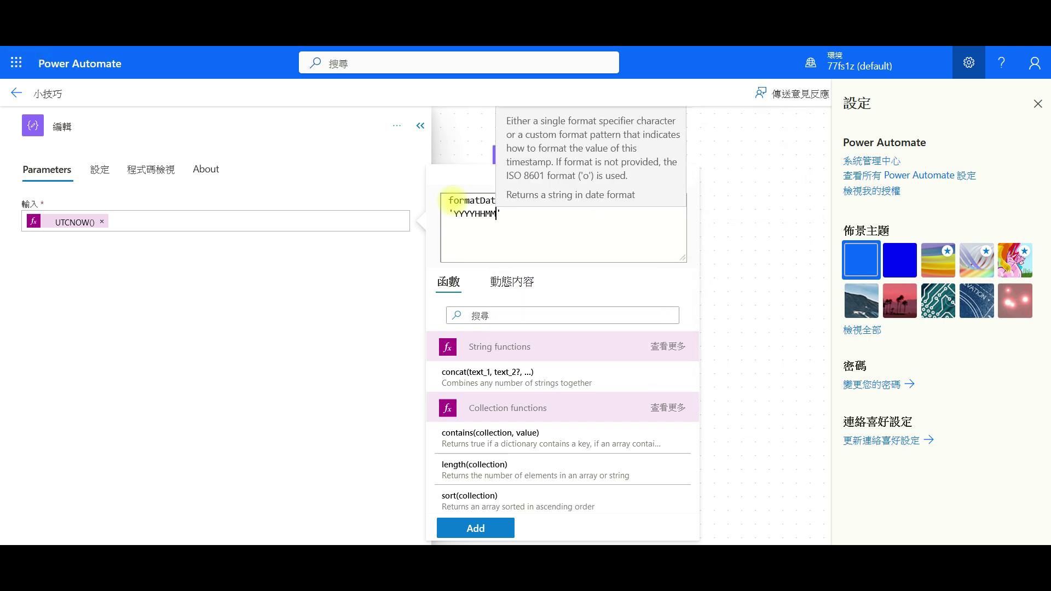
text())
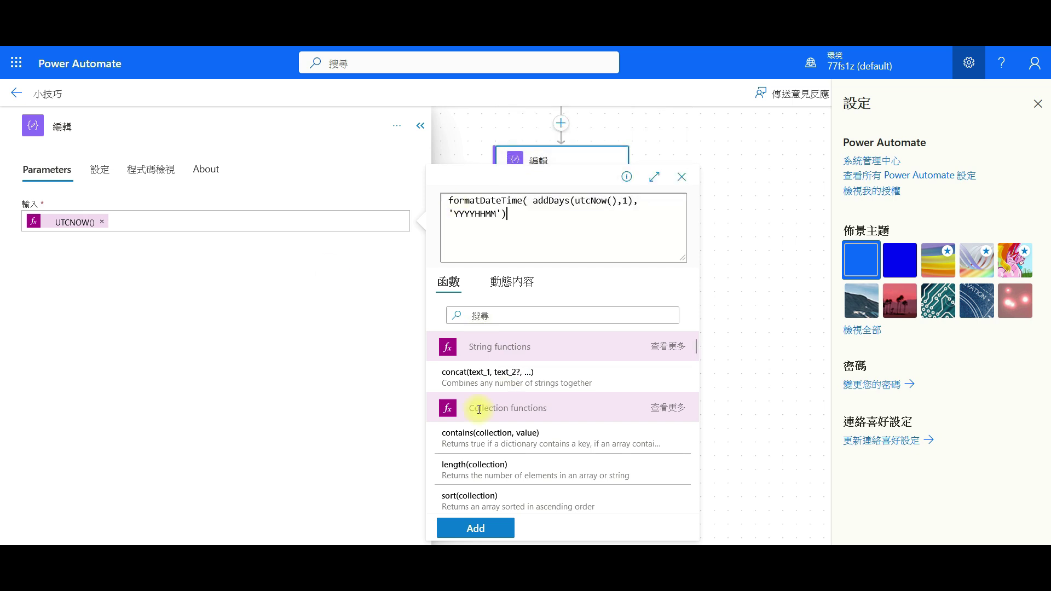
click(475, 528)
click(108, 174)
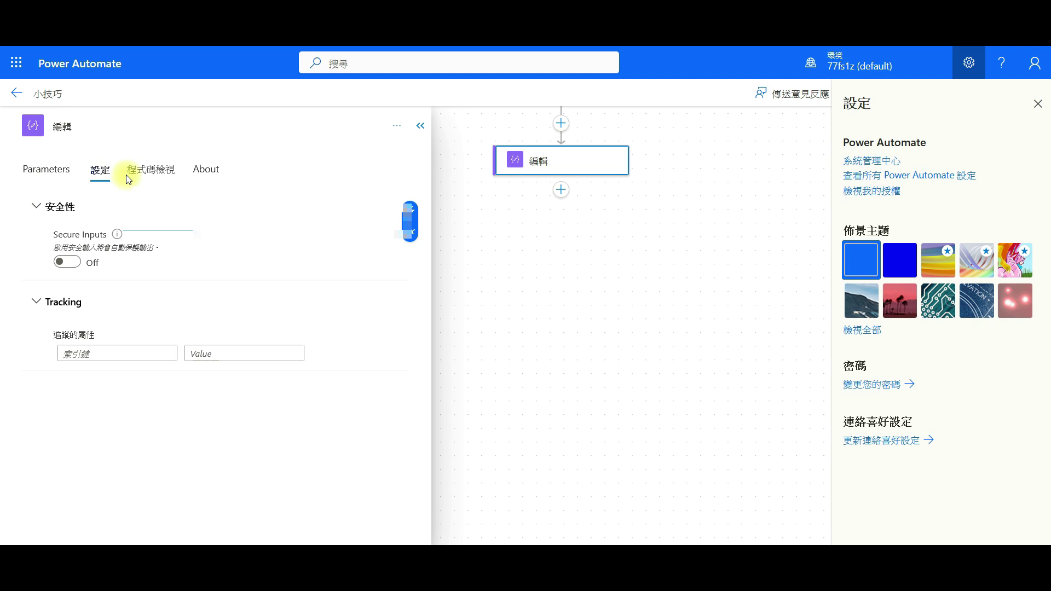
click(136, 177)
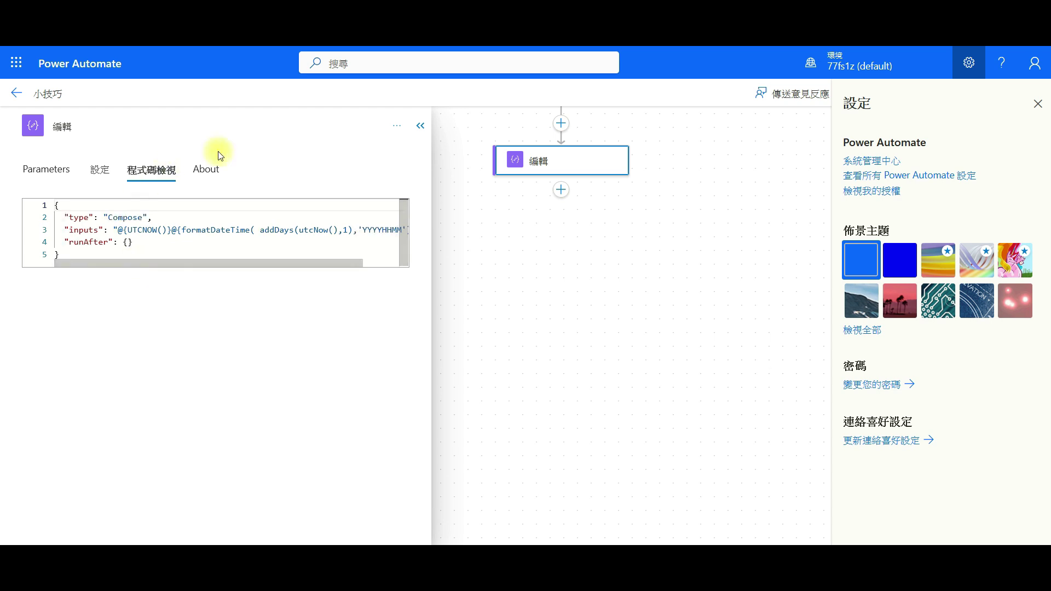
click(206, 169)
click(151, 170)
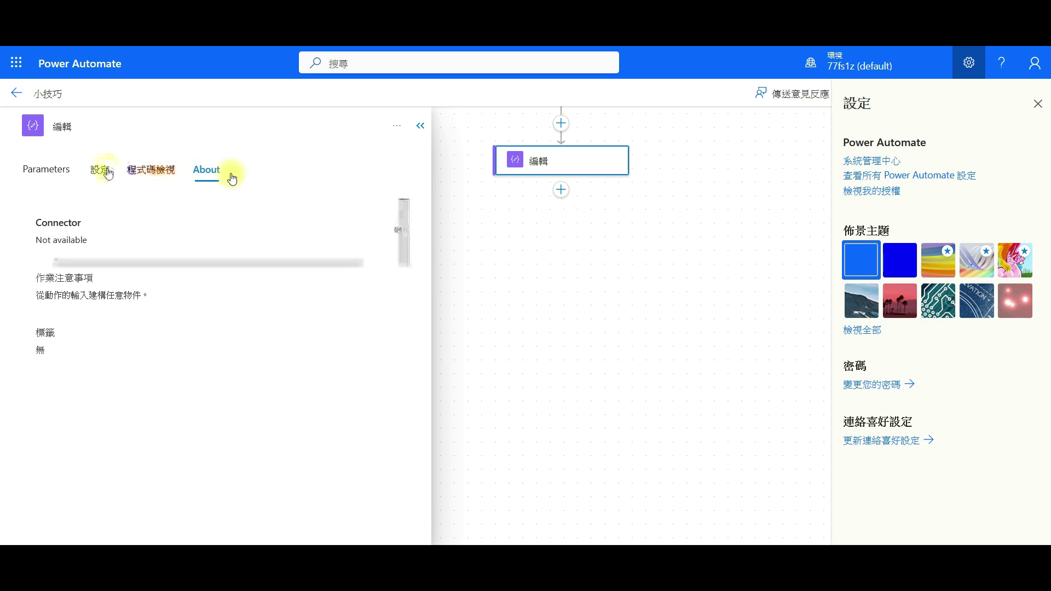
click(101, 169)
click(52, 173)
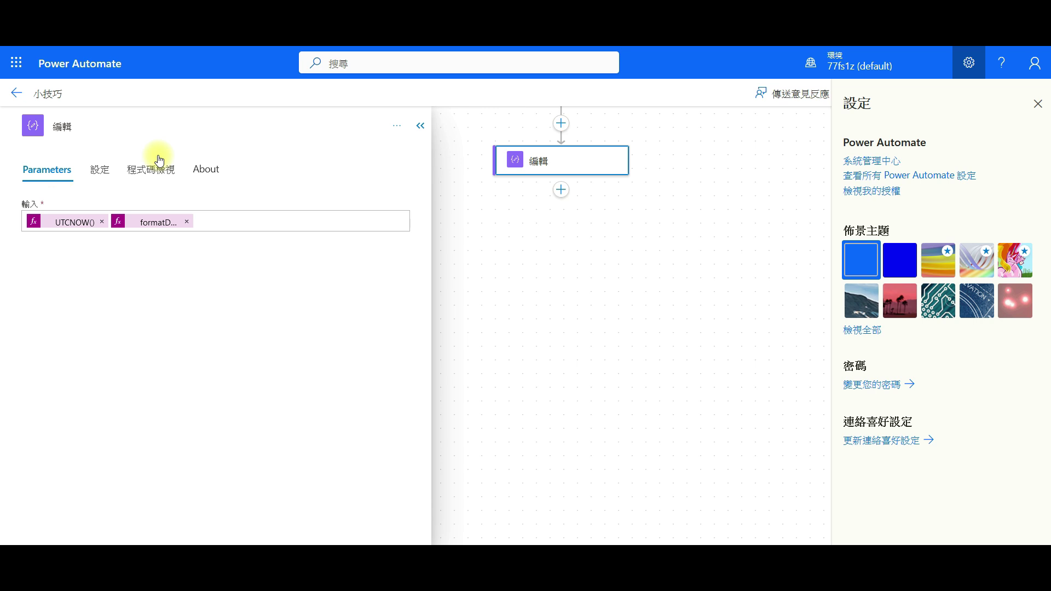
- Give the 編輯 action the note 測試, then close Settings and collapse its details pane
click(394, 127)
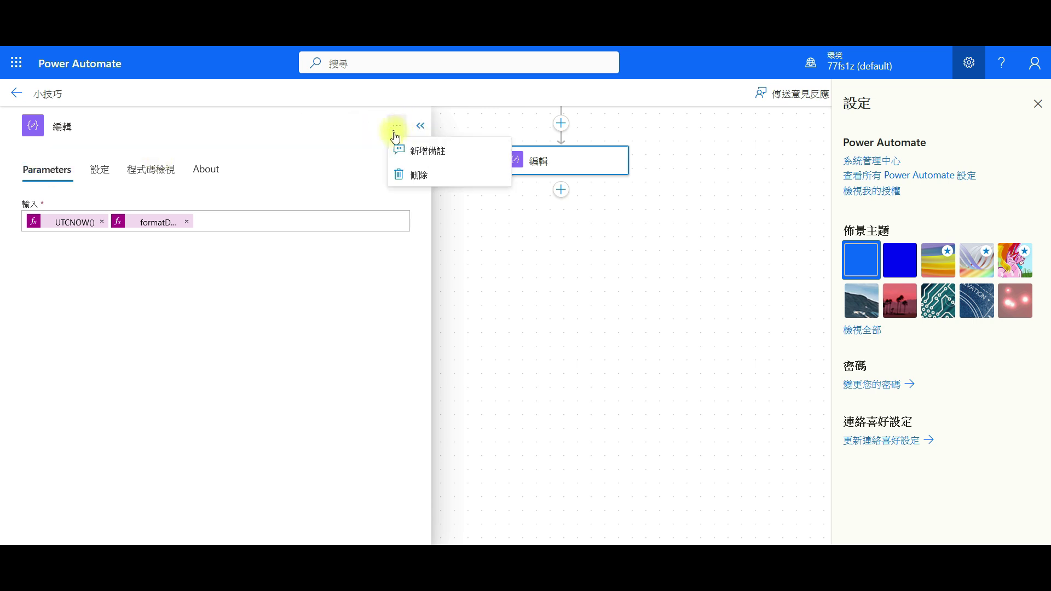
click(405, 150)
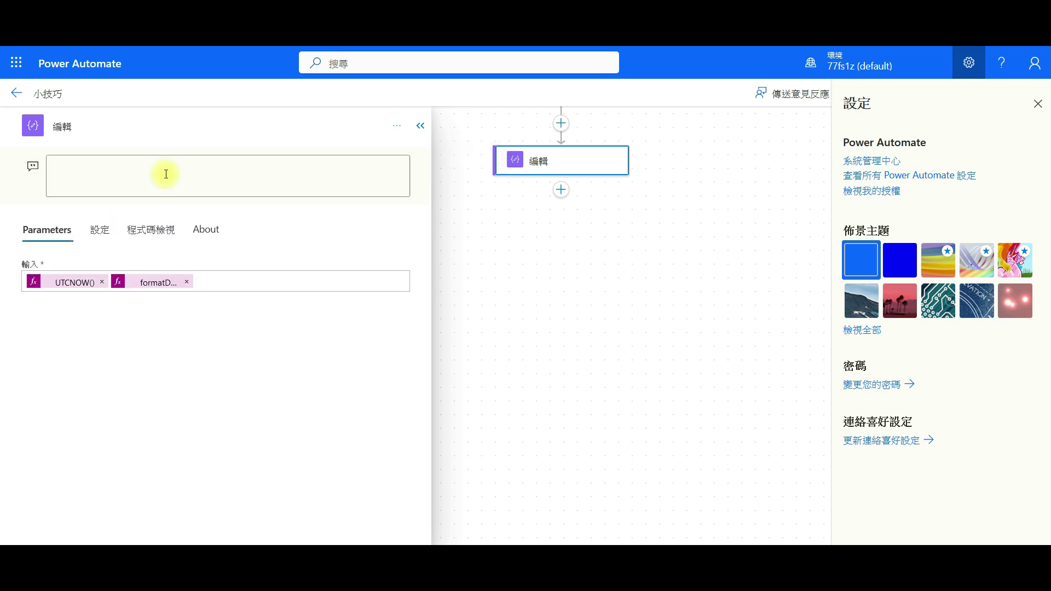
text(測試)
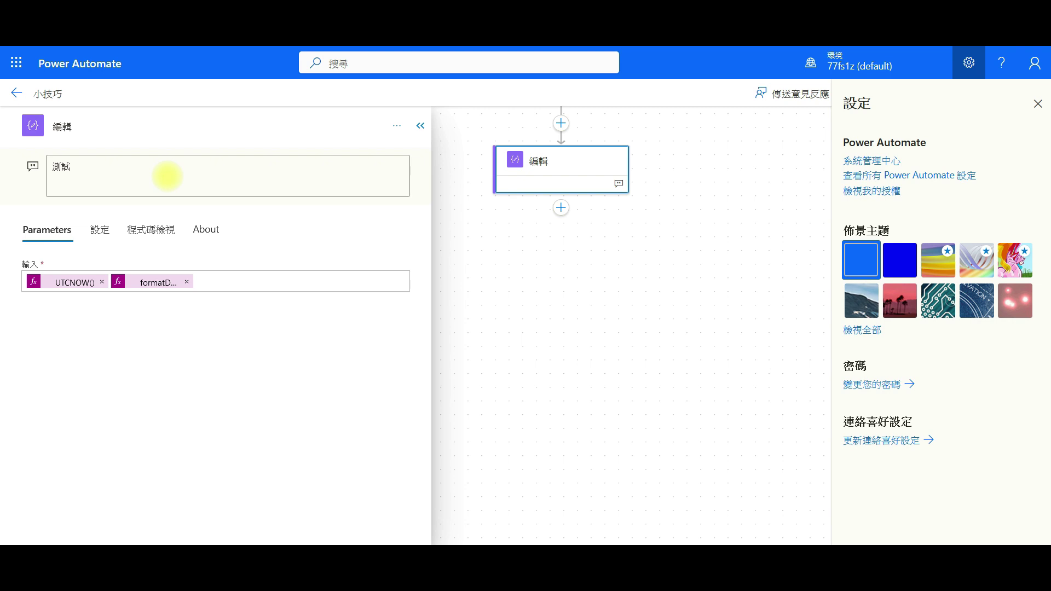
mouse_move(619, 183)
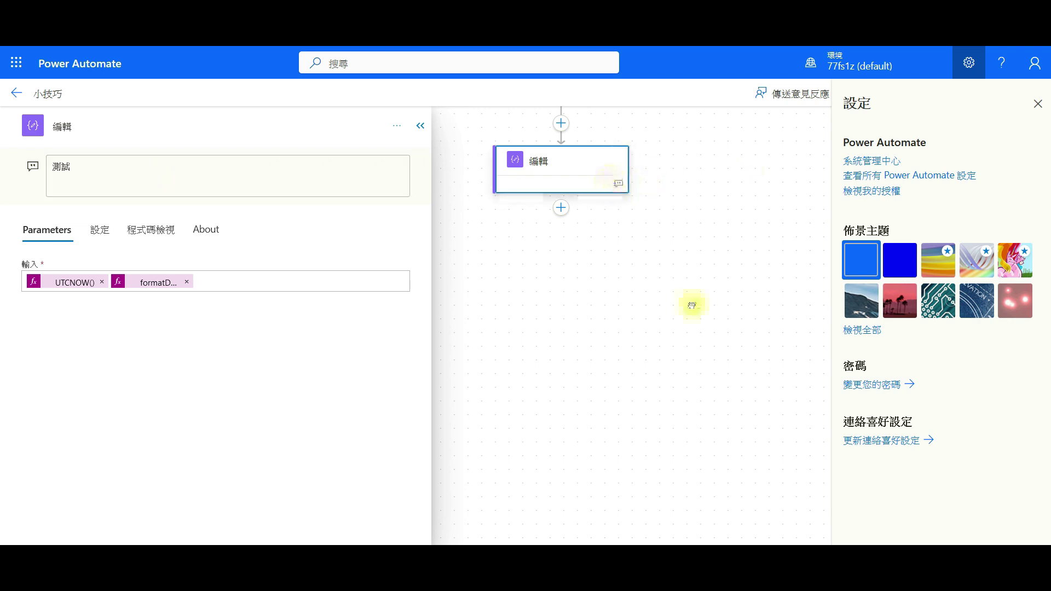
click(1037, 103)
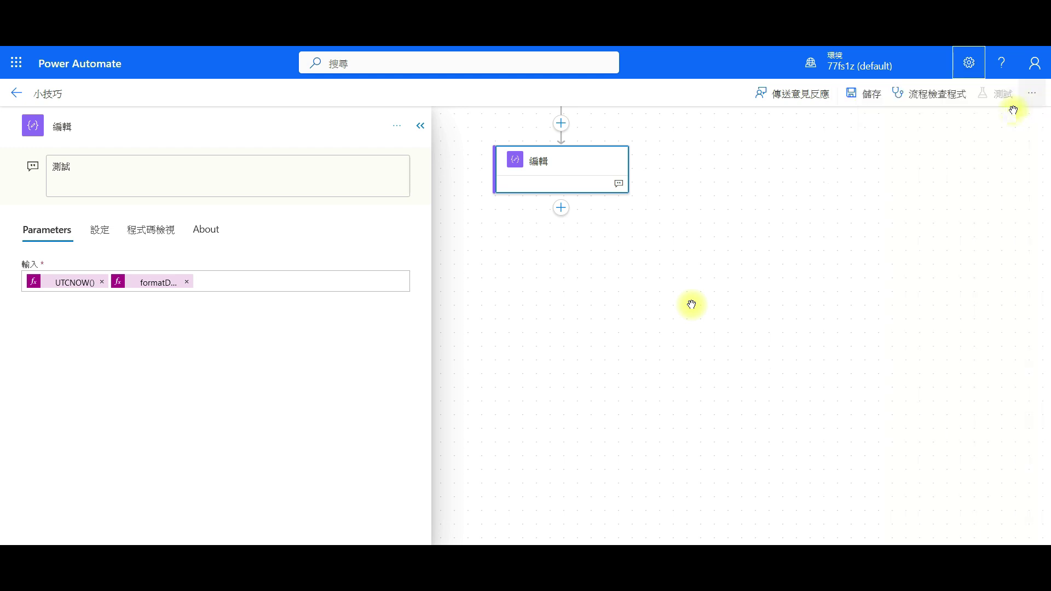
click(417, 127)
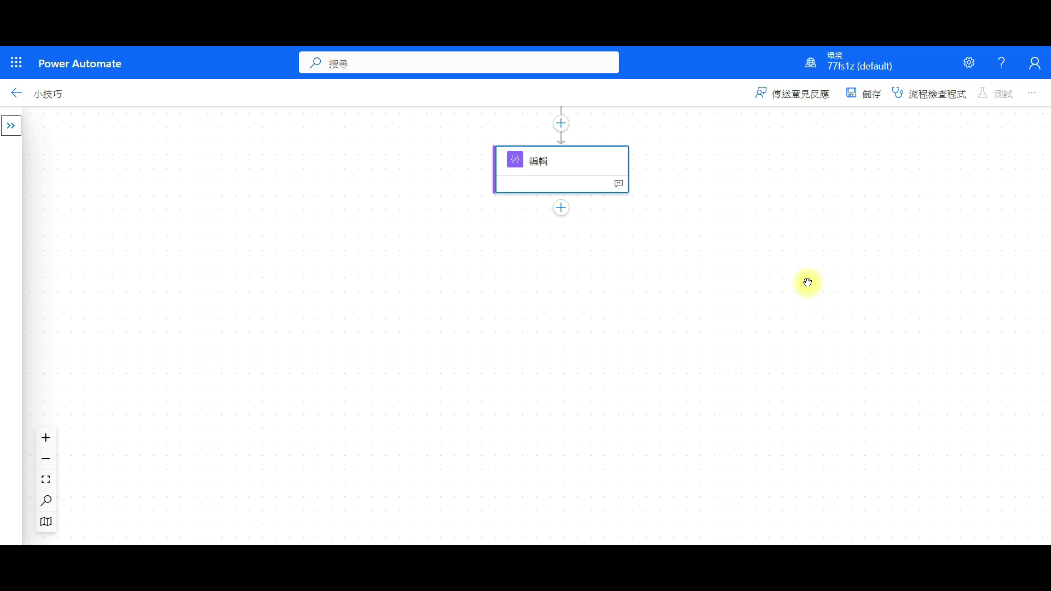